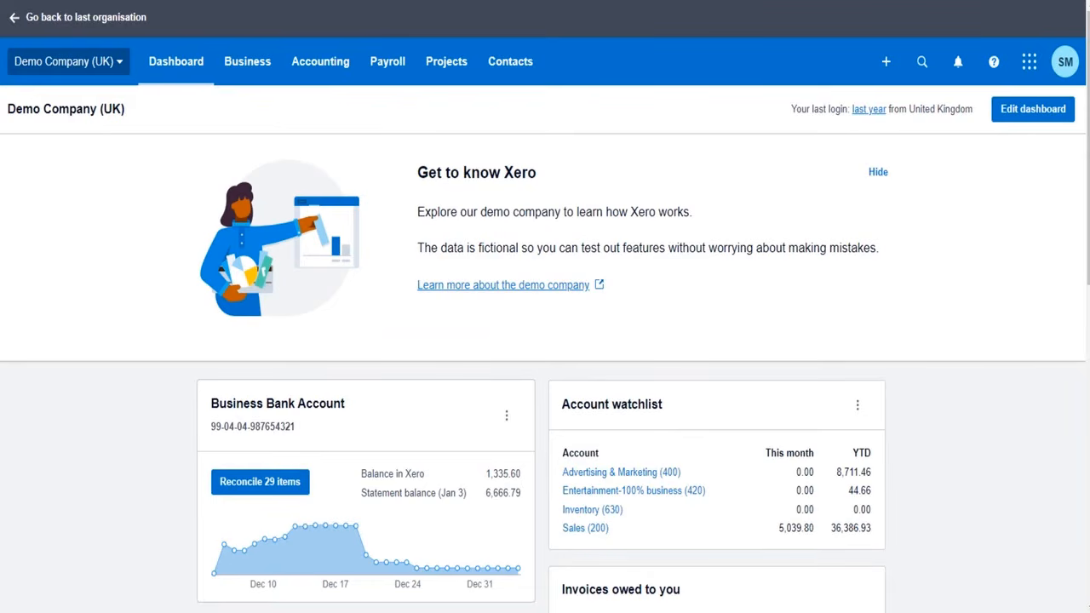
- Open the list of bank accounts for the demo company
{"action": "left_click", "coordinate": [332, 68]}
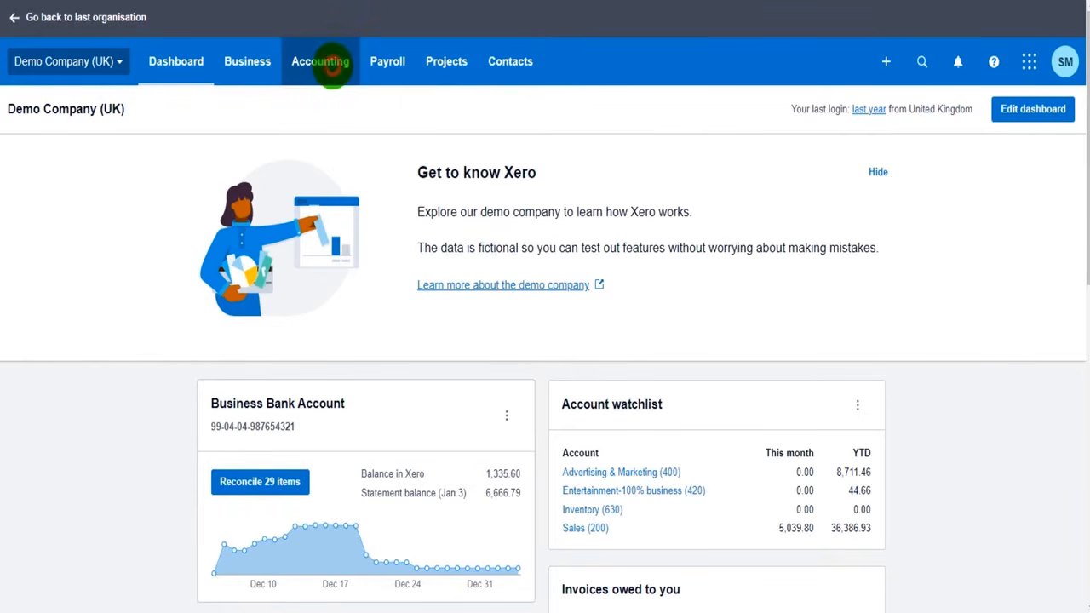
{"action": "left_click", "coordinate": [336, 111]}
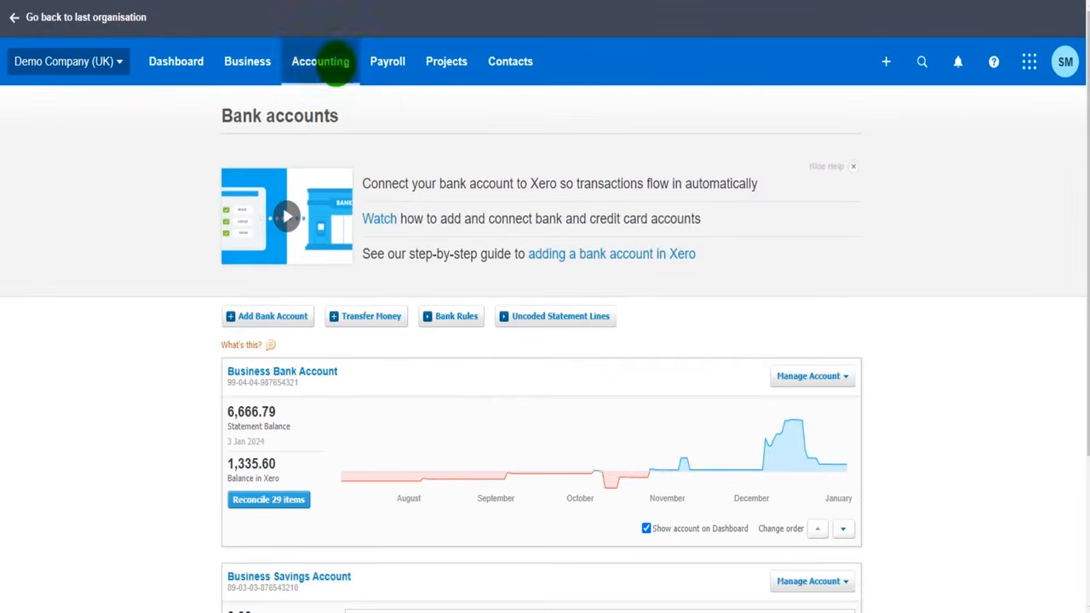
{"action": "left_click", "coordinate": [336, 65]}
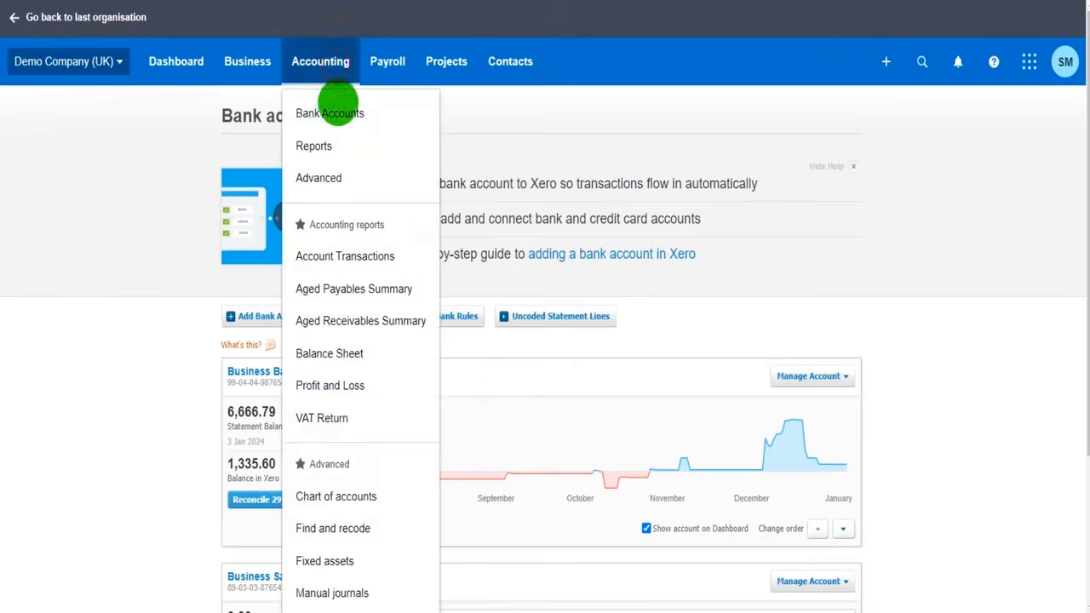
{"action": "left_click", "coordinate": [175, 322]}
- Open the items awaiting reconciliation for the Business Bank Account
{"action": "scroll", "coordinate": [175, 319], "scroll_direction": "down", "scroll_amount": 2}
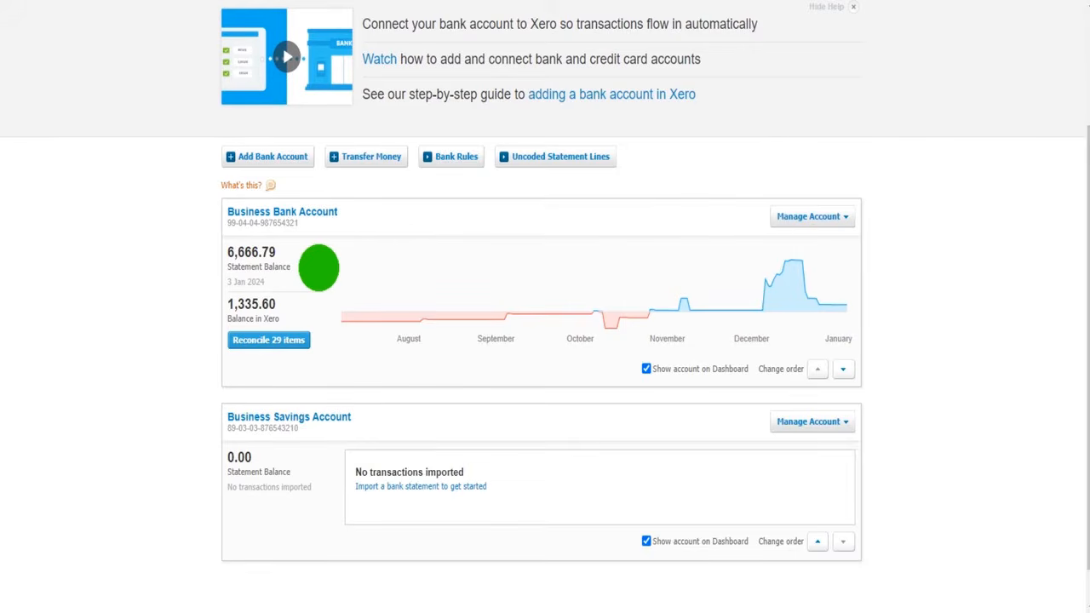
{"action": "mouse_move", "coordinate": [470, 250]}
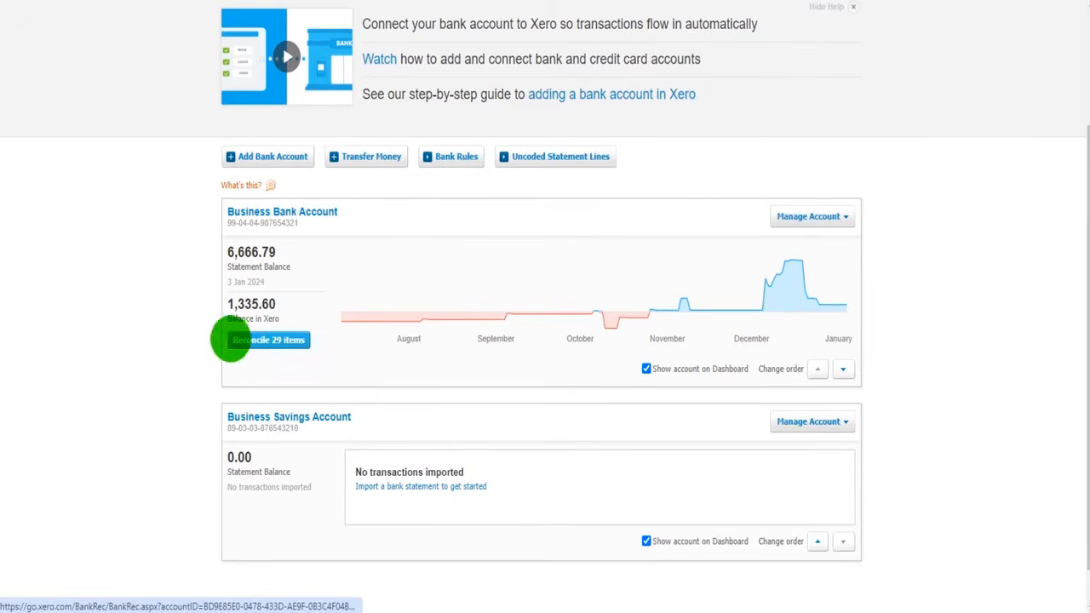
{"action": "scroll", "coordinate": [319, 494], "scroll_direction": "down", "scroll_amount": 1}
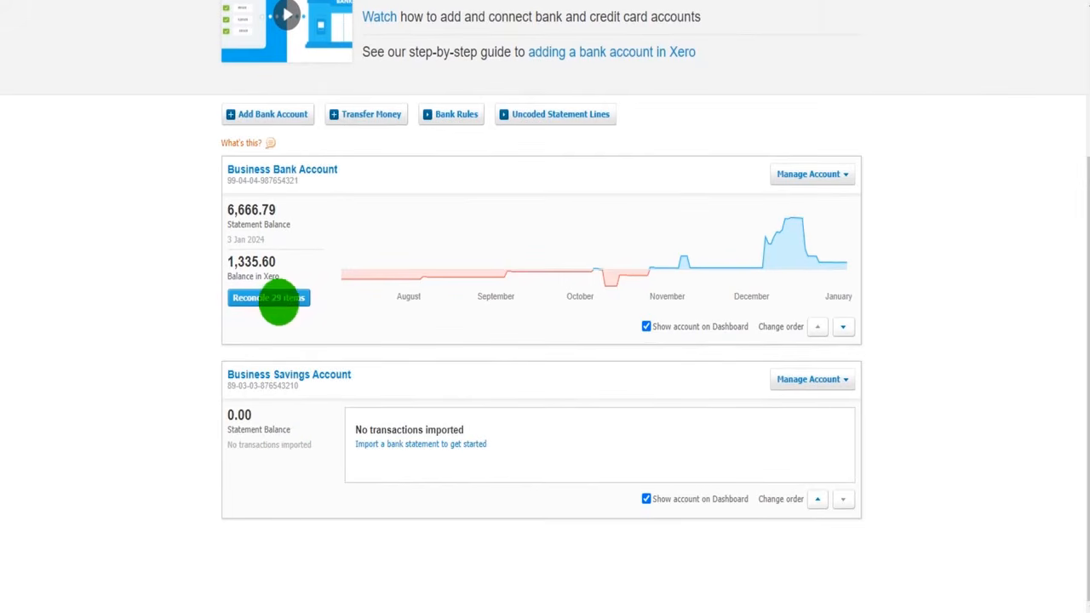
{"action": "left_click", "coordinate": [279, 298]}
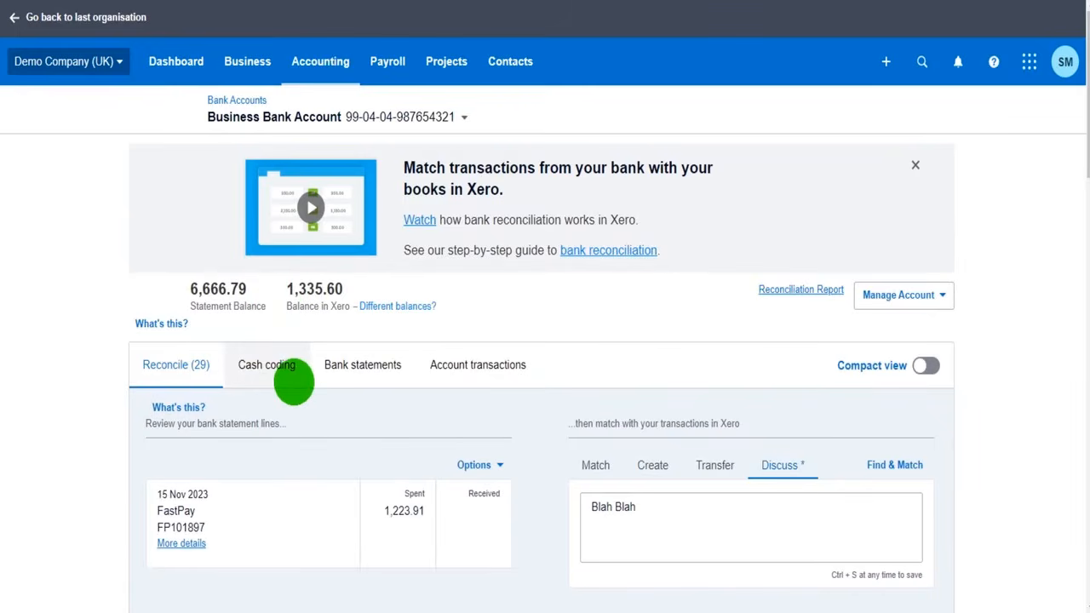
- Review the first page of unreconciled bank statement lines together with their suggested matches, rules and empty create forms
{"action": "scroll", "coordinate": [293, 384], "scroll_direction": "down", "scroll_amount": 3}
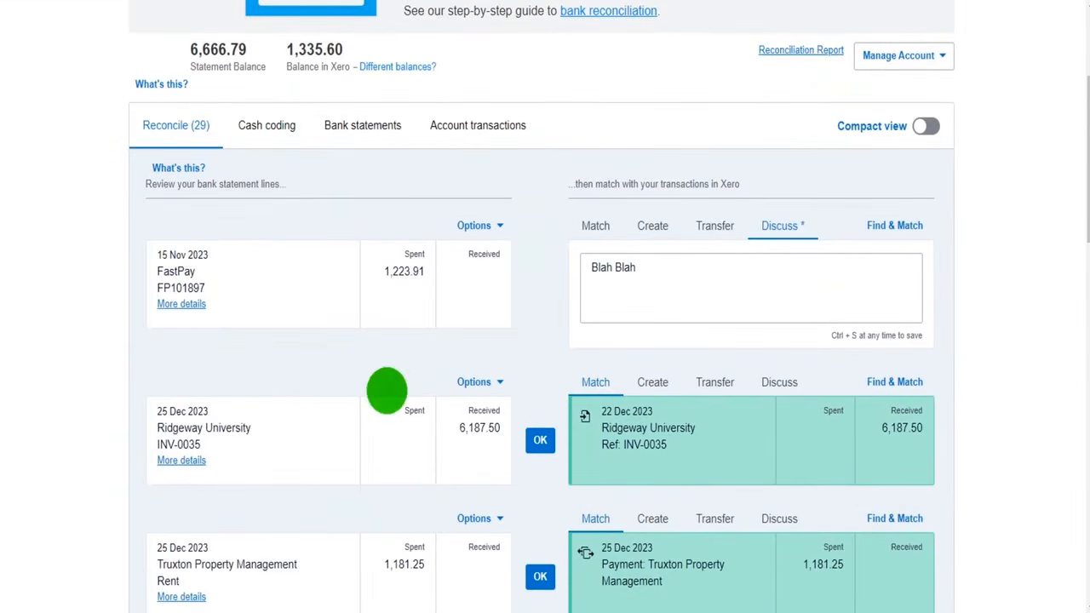
{"action": "scroll", "coordinate": [387, 390], "scroll_direction": "down", "scroll_amount": 3}
{"action": "scroll", "coordinate": [420, 121], "scroll_direction": "down", "scroll_amount": 3}
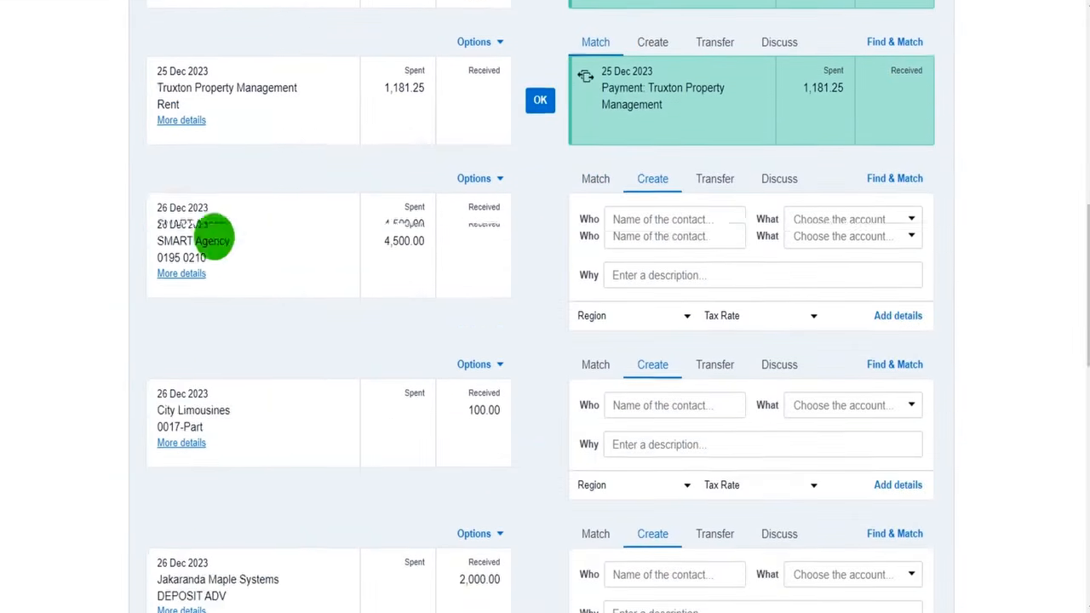
{"action": "scroll", "coordinate": [248, 433], "scroll_direction": "down", "scroll_amount": 3}
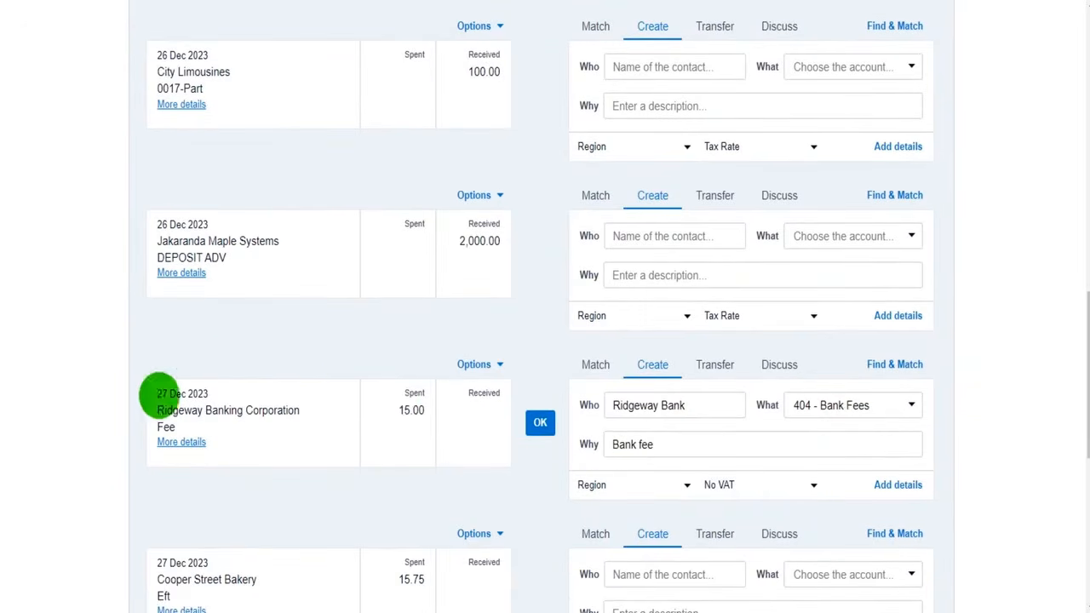
{"action": "scroll", "coordinate": [373, 397], "scroll_direction": "down", "scroll_amount": 3}
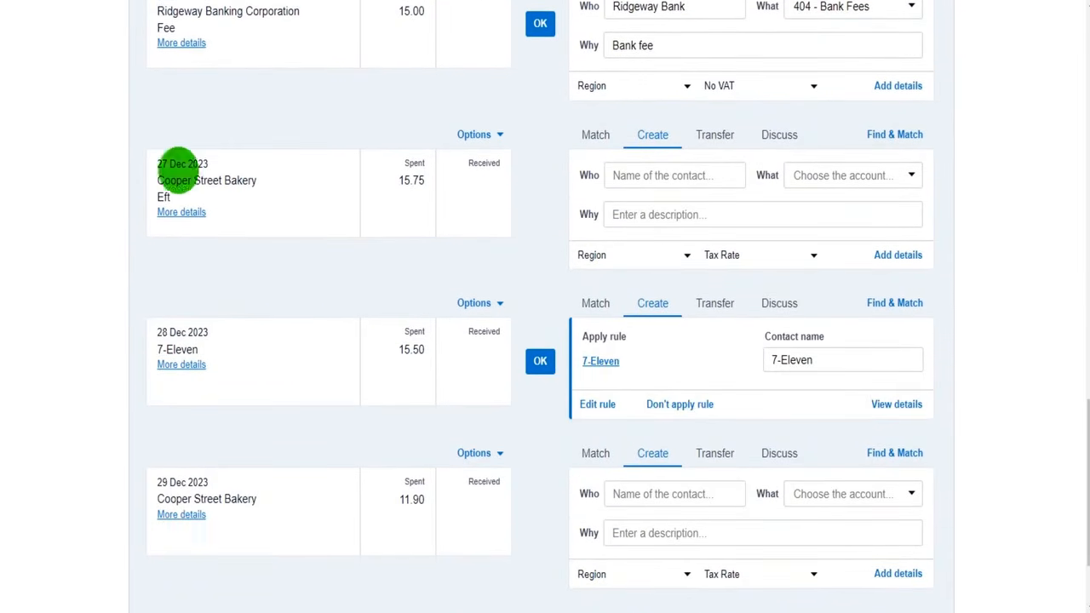
{"action": "scroll", "coordinate": [263, 389], "scroll_direction": "up", "scroll_amount": 10}
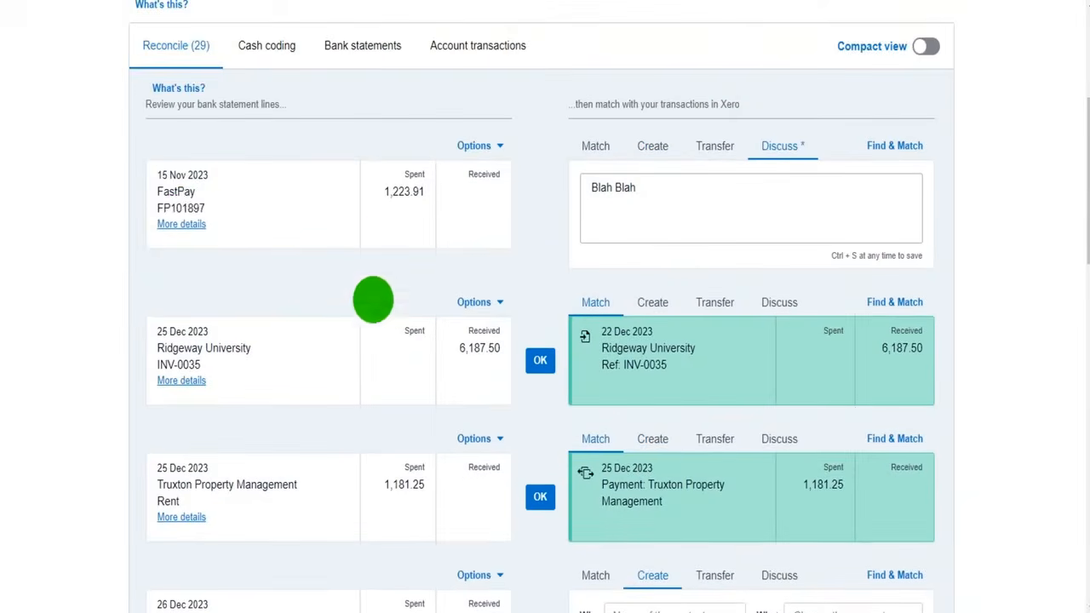
{"action": "scroll", "coordinate": [299, 435], "scroll_direction": "down", "scroll_amount": 2}
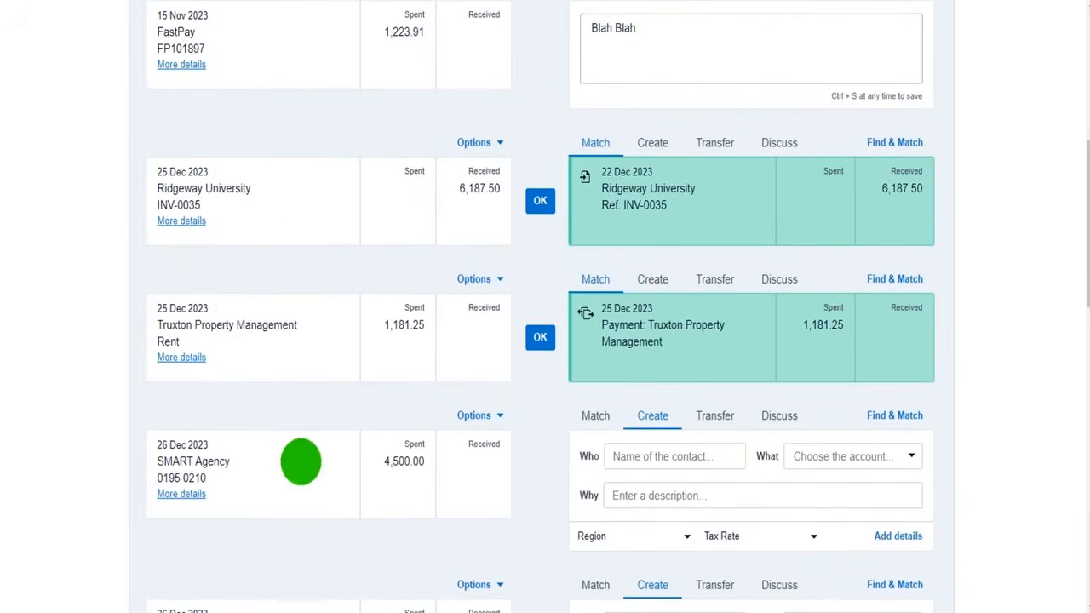
{"action": "scroll", "coordinate": [300, 461], "scroll_direction": "down", "scroll_amount": 3}
{"action": "scroll", "coordinate": [360, 423], "scroll_direction": "down", "scroll_amount": 4}
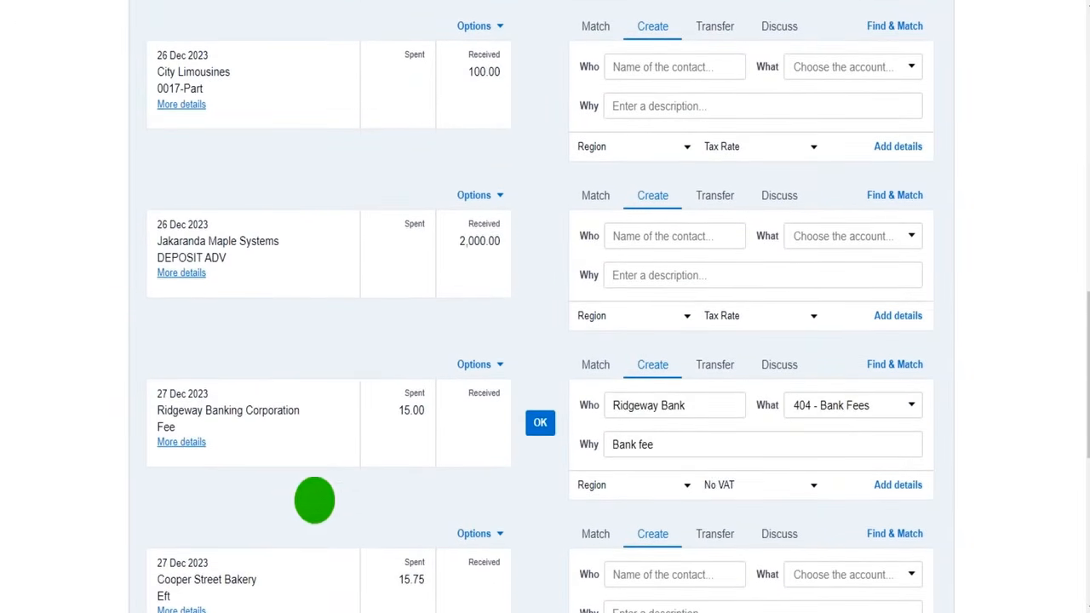
{"action": "scroll", "coordinate": [314, 500], "scroll_direction": "down", "scroll_amount": 6}
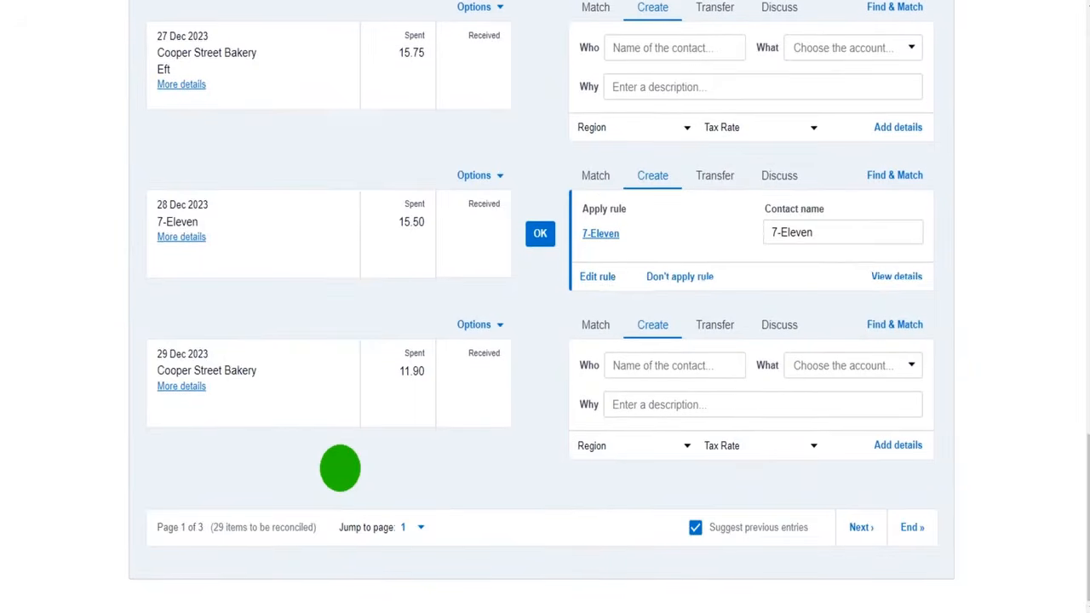
{"action": "scroll", "coordinate": [339, 468], "scroll_direction": "up", "scroll_amount": 2}
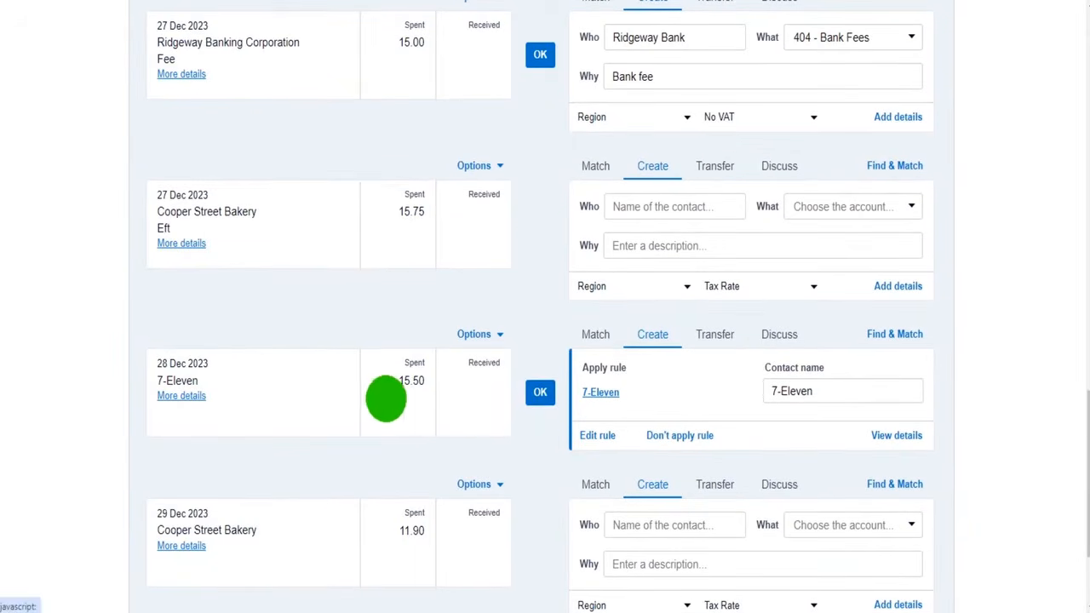
{"action": "scroll", "coordinate": [340, 400], "scroll_direction": "up", "scroll_amount": 10}
{"action": "scroll", "coordinate": [356, 411], "scroll_direction": "up", "scroll_amount": 3}
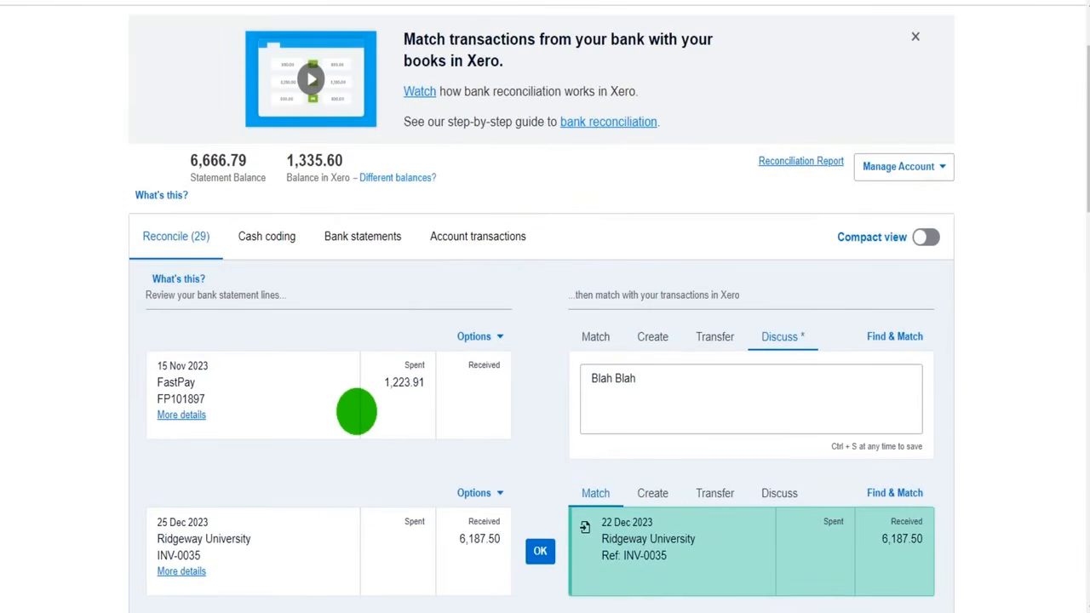
{"action": "scroll", "coordinate": [209, 438], "scroll_direction": "up", "scroll_amount": 2}
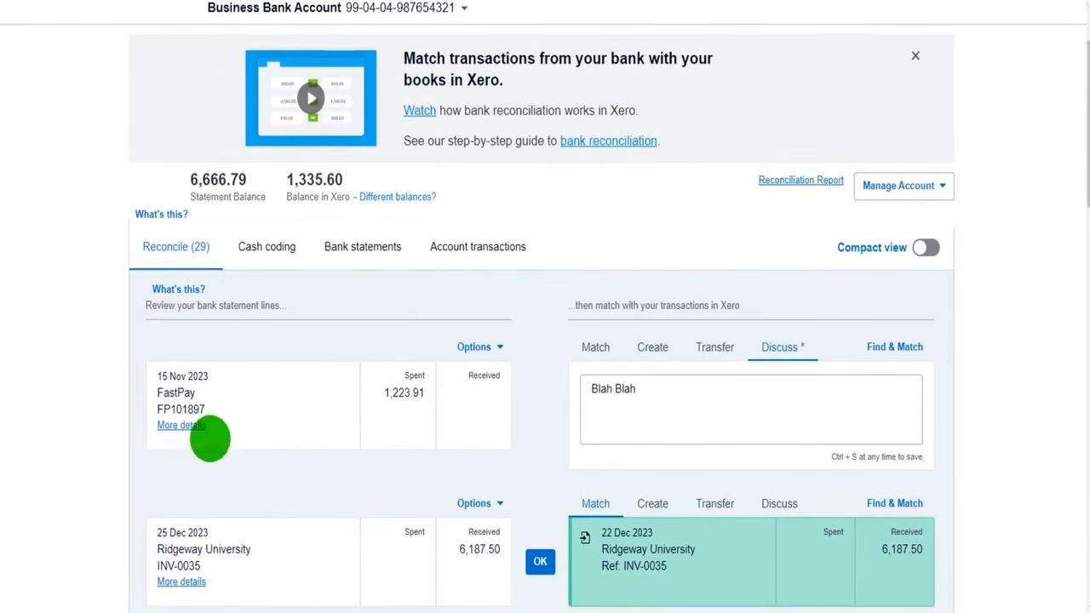
- Compare the account's statement balance with its balance in Xero
{"action": "left_click_drag", "start_coordinate": [192, 240], "coordinate": [234, 241]}
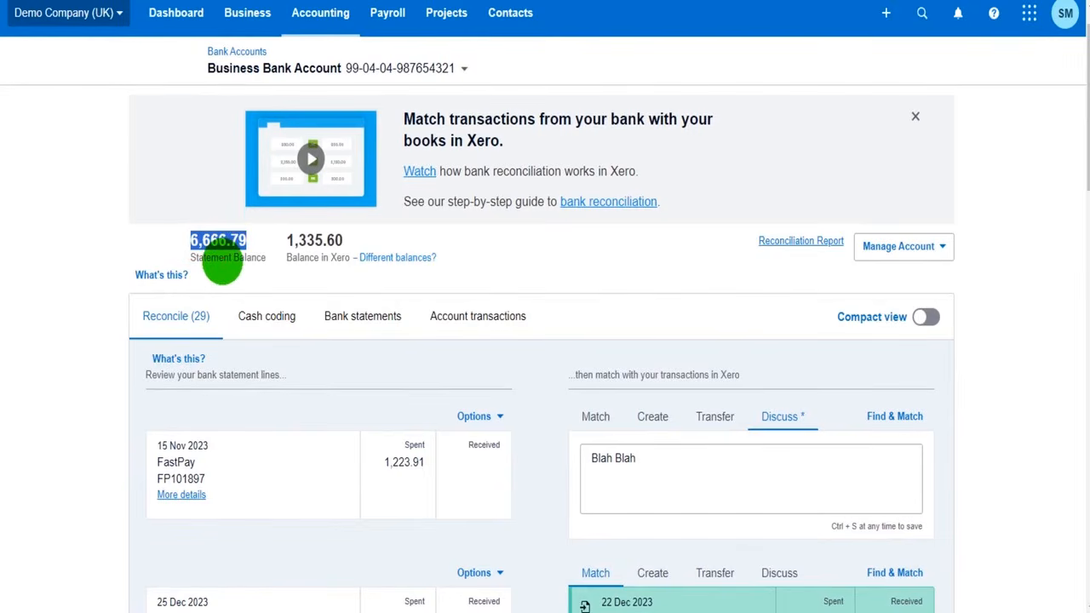
{"action": "left_click", "coordinate": [222, 264]}
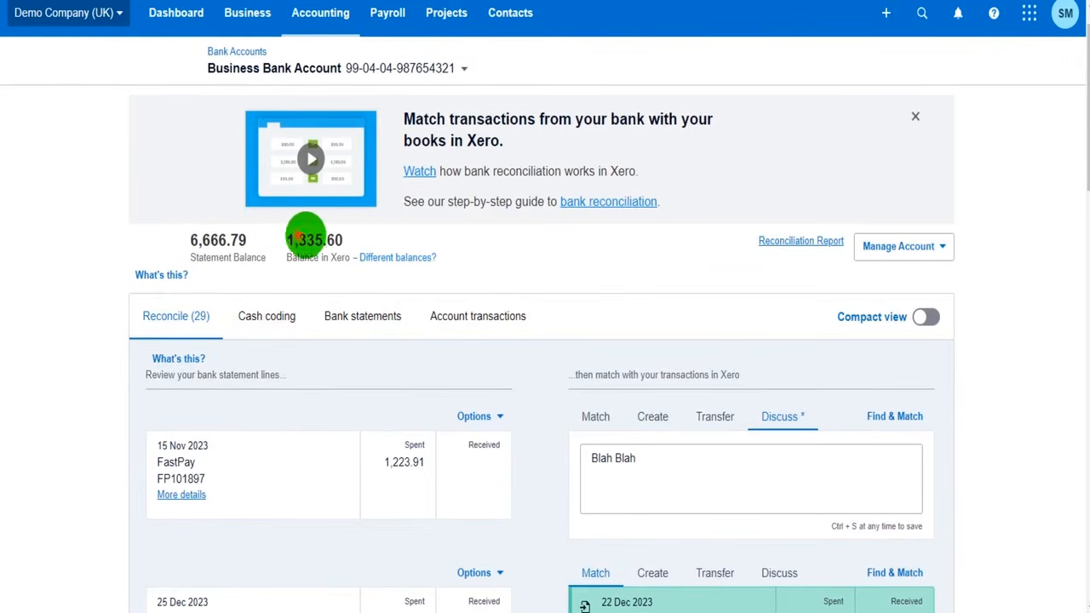
{"action": "left_click_drag", "start_coordinate": [298, 237], "coordinate": [337, 235]}
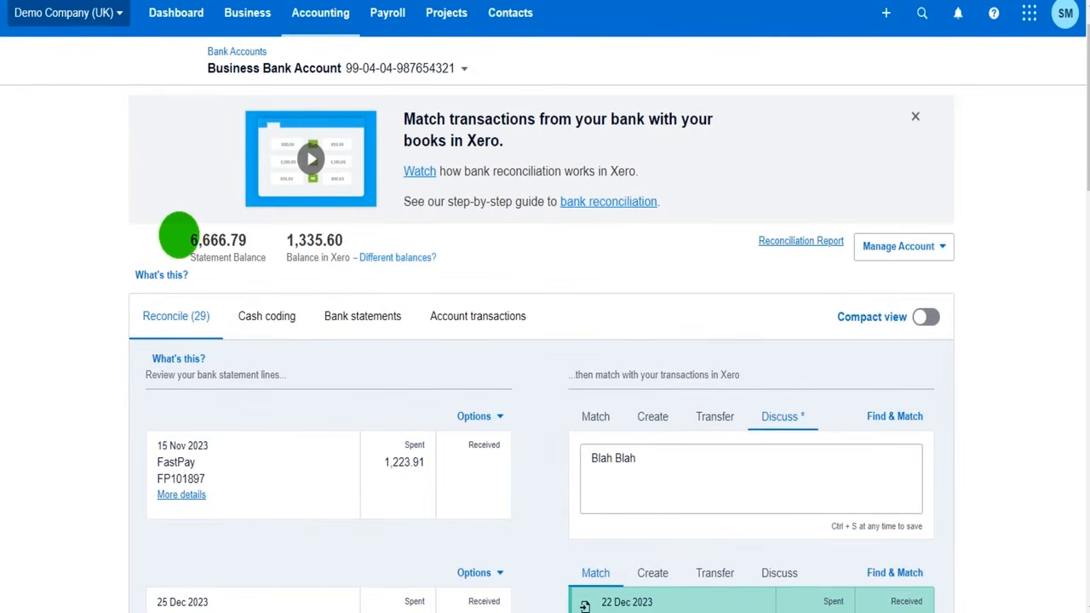
{"action": "left_click", "coordinate": [247, 241]}
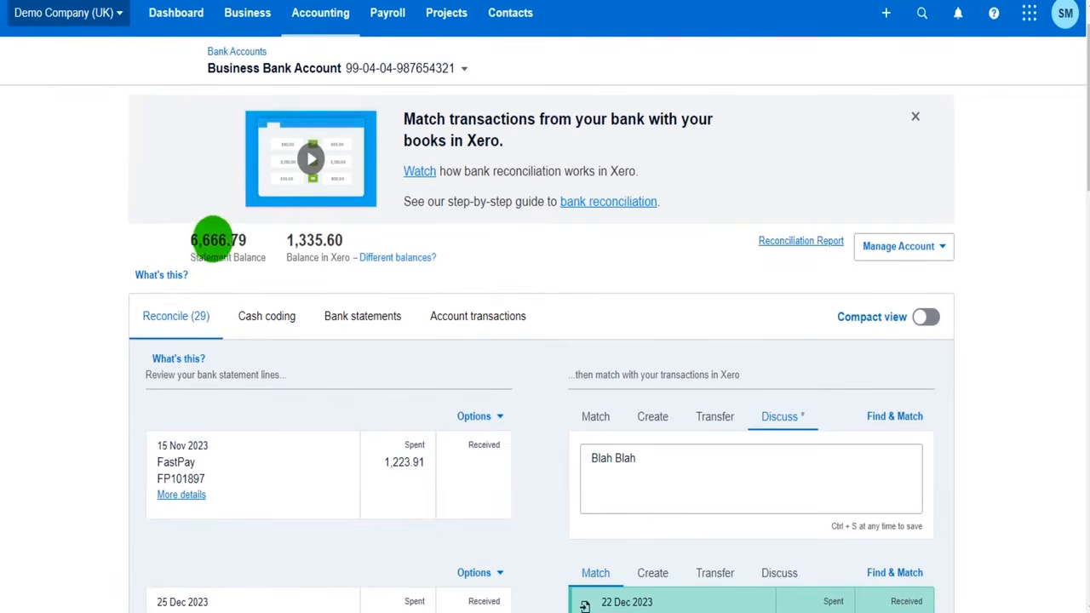
{"action": "left_click_drag", "start_coordinate": [189, 240], "coordinate": [343, 238]}
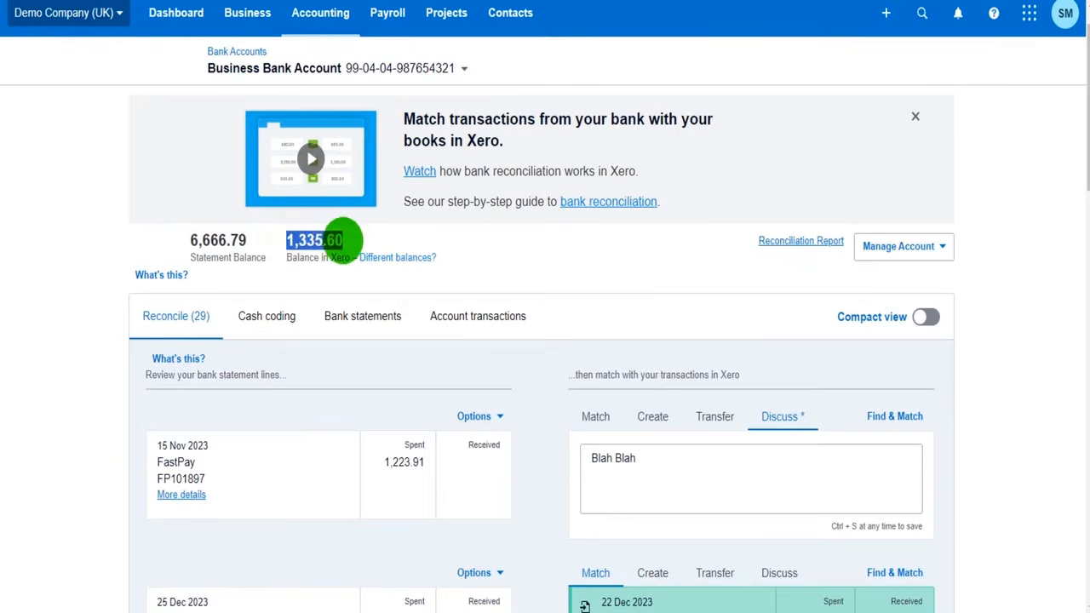
{"action": "left_click", "coordinate": [332, 239]}
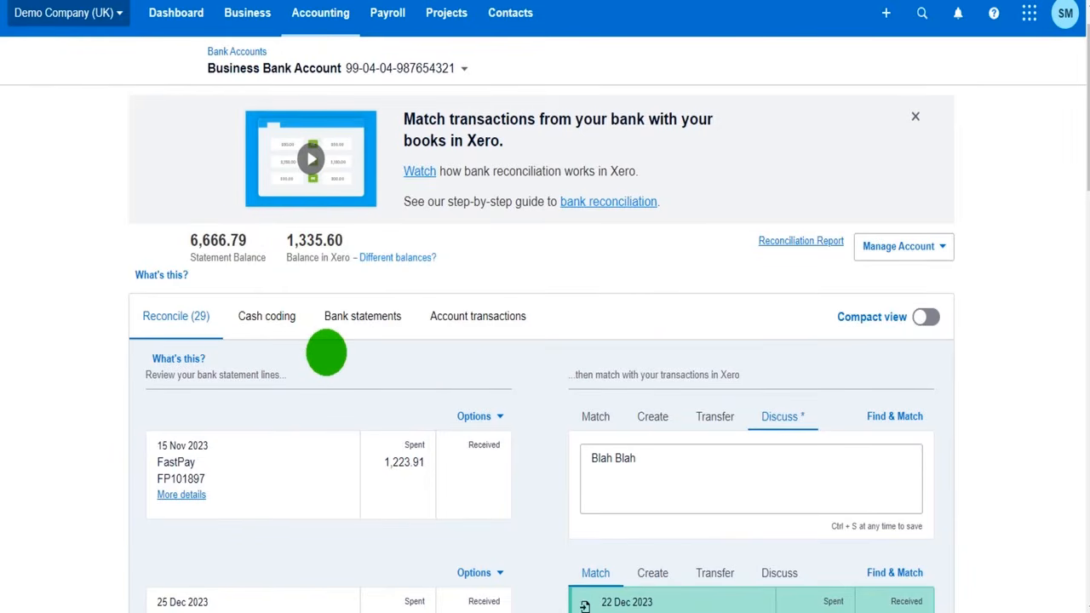
{"action": "scroll", "coordinate": [327, 352], "scroll_direction": "down", "scroll_amount": 1}
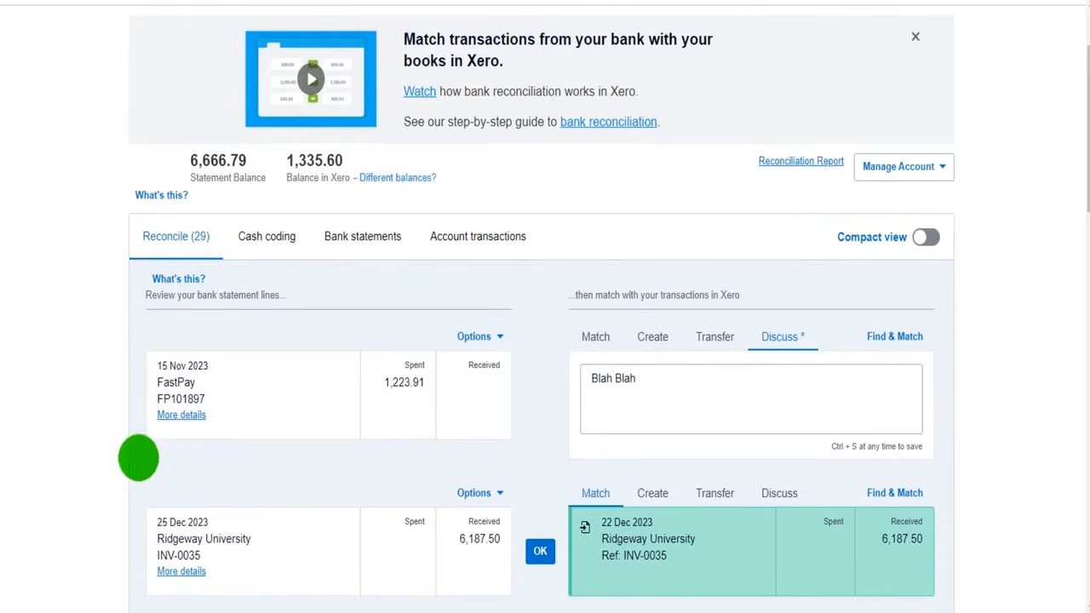
{"action": "scroll", "coordinate": [238, 357], "scroll_direction": "up", "scroll_amount": 1}
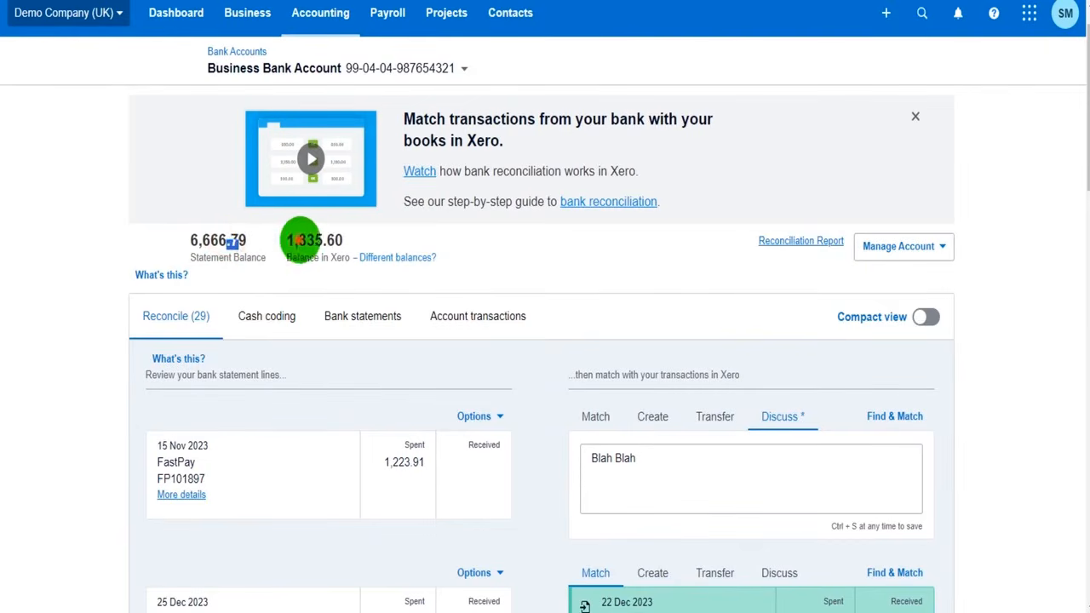
{"action": "left_click_drag", "start_coordinate": [213, 237], "coordinate": [242, 240]}
{"action": "left_click_drag", "start_coordinate": [308, 241], "coordinate": [253, 245]}
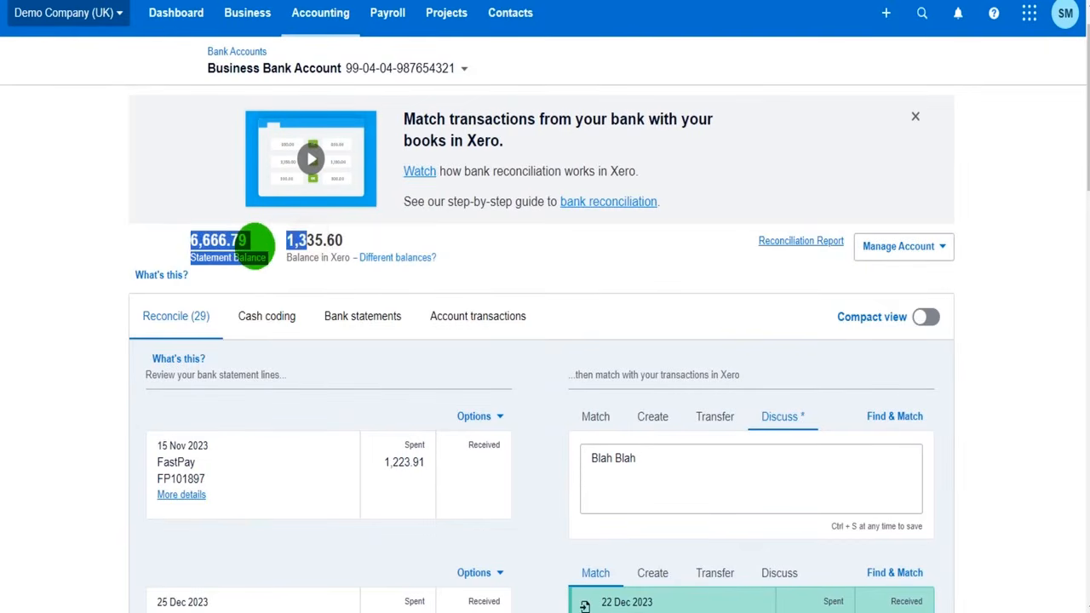
{"action": "left_click", "coordinate": [225, 244]}
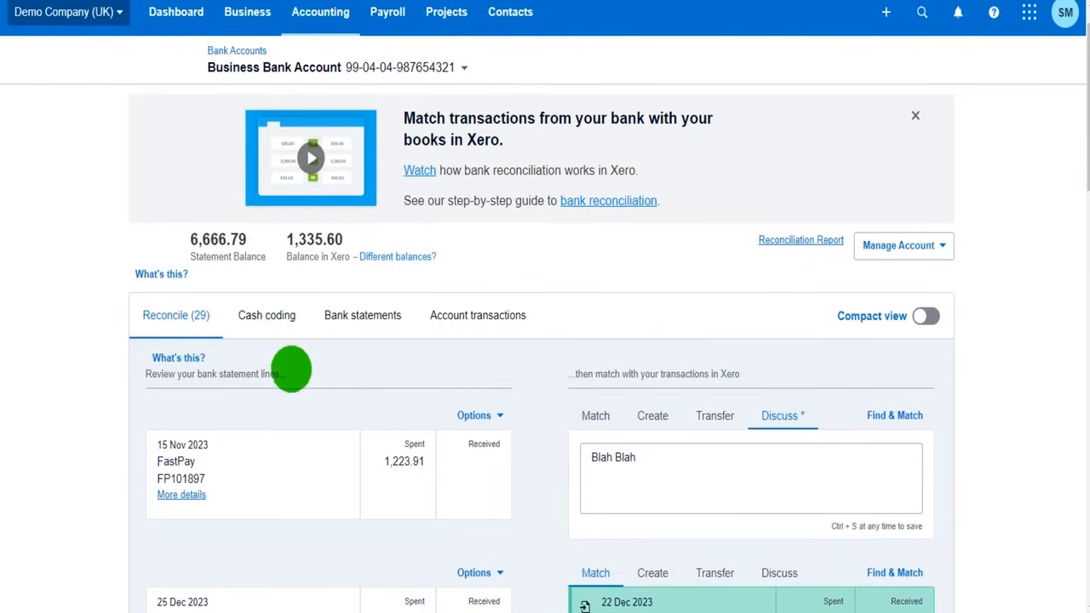
- Examine the statement lines dated 15 Nov to 27 Dec 2023 to see which have a proposed matching transaction
{"action": "scroll", "coordinate": [289, 370], "scroll_direction": "down", "scroll_amount": 2}
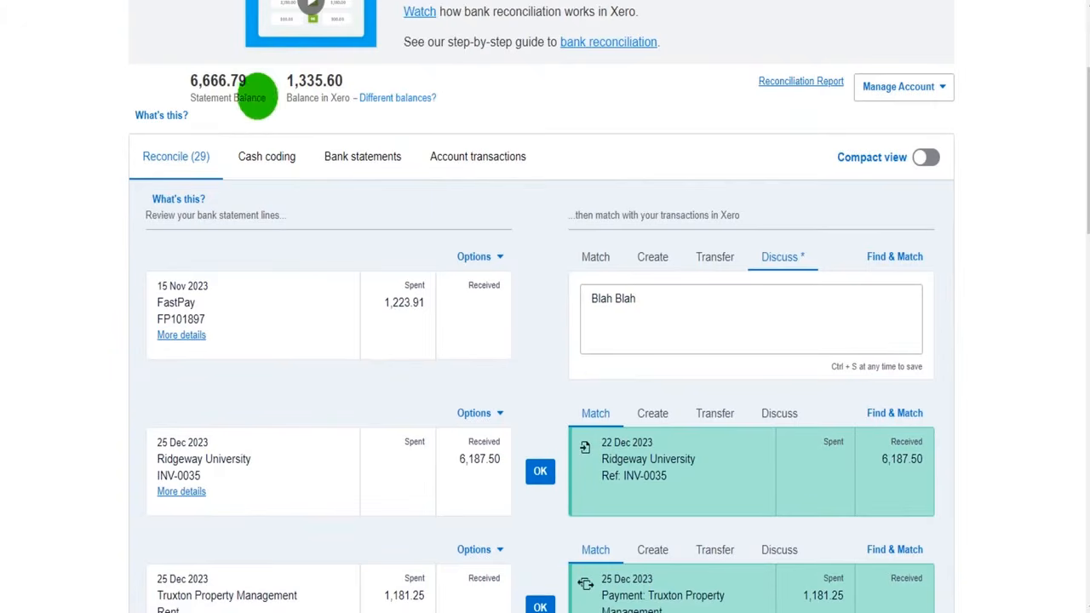
{"action": "scroll", "coordinate": [366, 268], "scroll_direction": "down", "scroll_amount": 1}
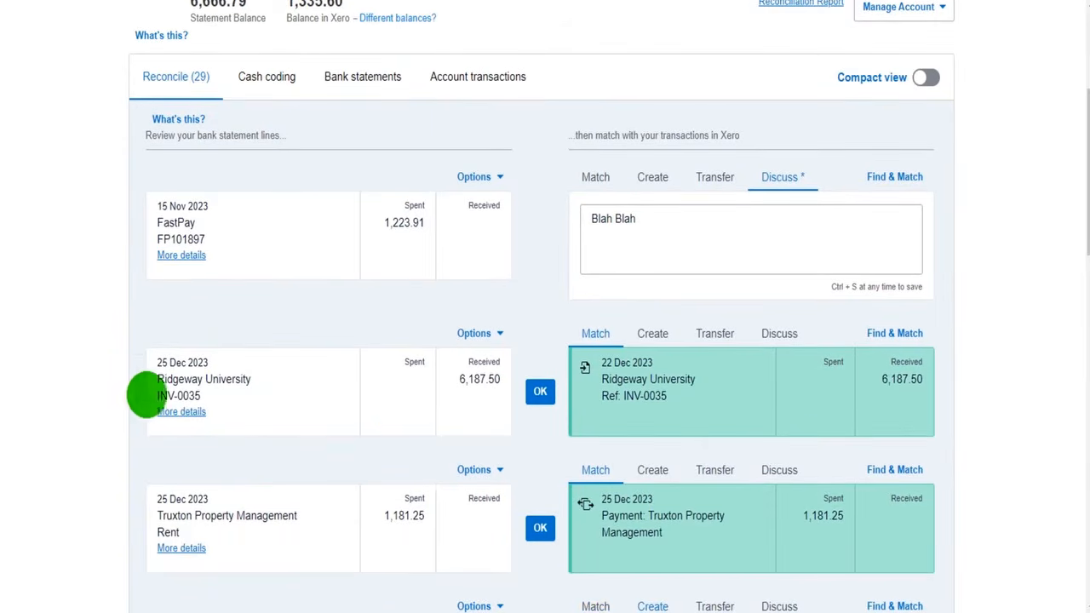
{"action": "scroll", "coordinate": [332, 244], "scroll_direction": "down", "scroll_amount": 2}
{"action": "scroll", "coordinate": [332, 438], "scroll_direction": "down", "scroll_amount": 2}
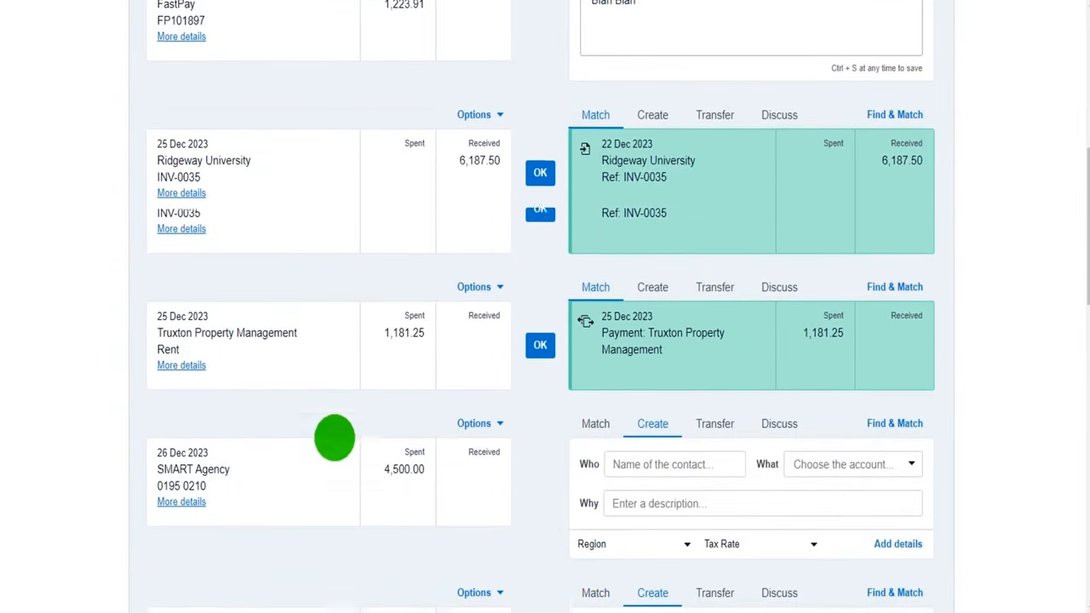
{"action": "scroll", "coordinate": [144, 284], "scroll_direction": "down", "scroll_amount": 4}
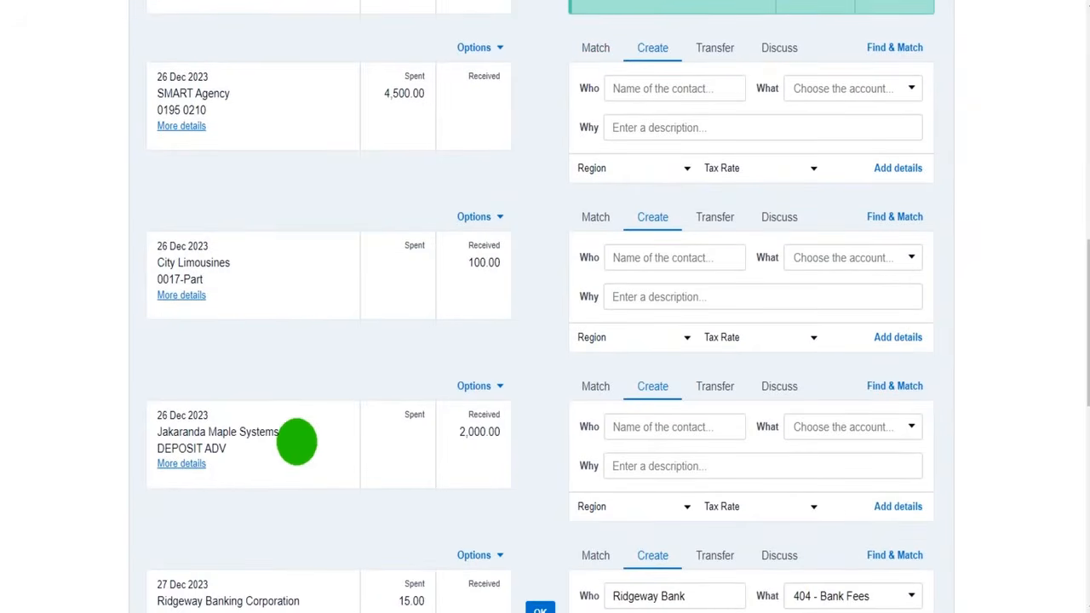
{"action": "scroll", "coordinate": [296, 441], "scroll_direction": "down", "scroll_amount": 2}
{"action": "scroll", "coordinate": [296, 442], "scroll_direction": "up", "scroll_amount": 5}
{"action": "scroll", "coordinate": [296, 442], "scroll_direction": "up", "scroll_amount": 3}
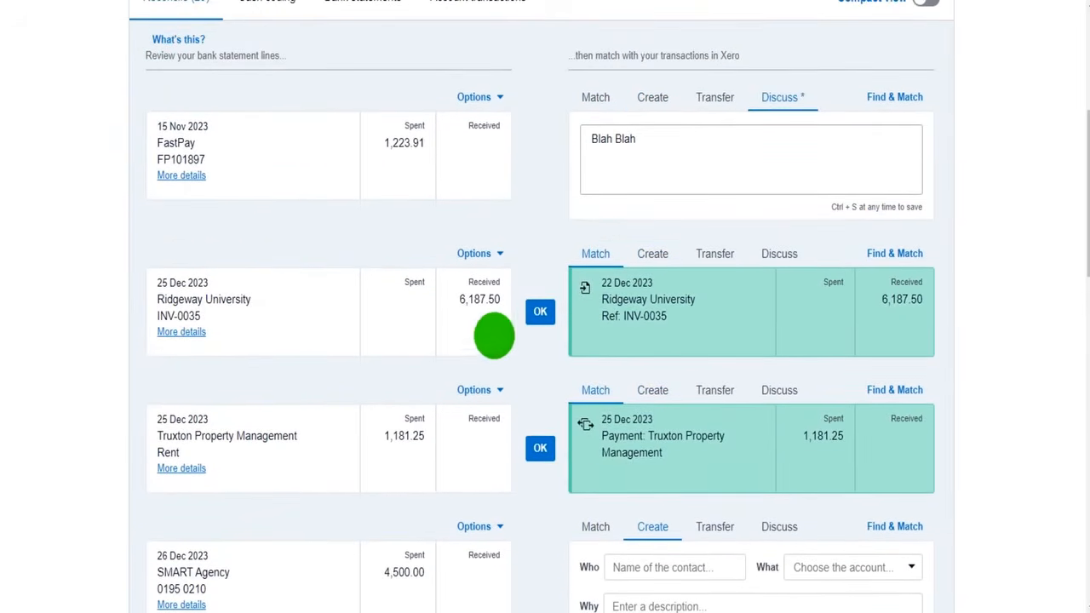
- Look over the matching options for the 15 Nov FastPay statement line, and close the search without selecting a transaction
{"action": "scroll", "coordinate": [452, 358], "scroll_direction": "up", "scroll_amount": 1}
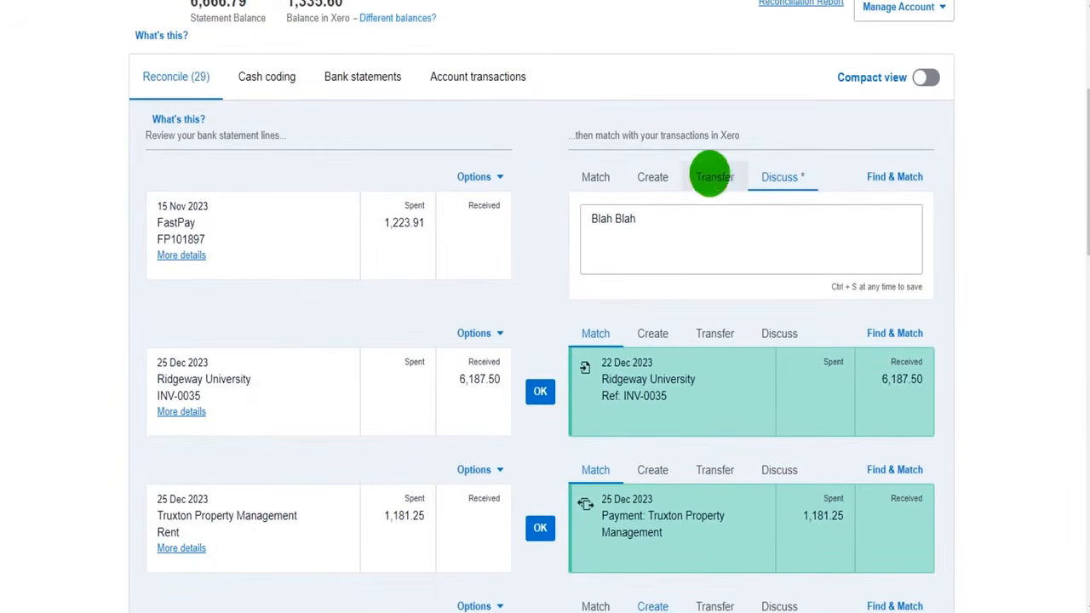
{"action": "left_click", "coordinate": [601, 176]}
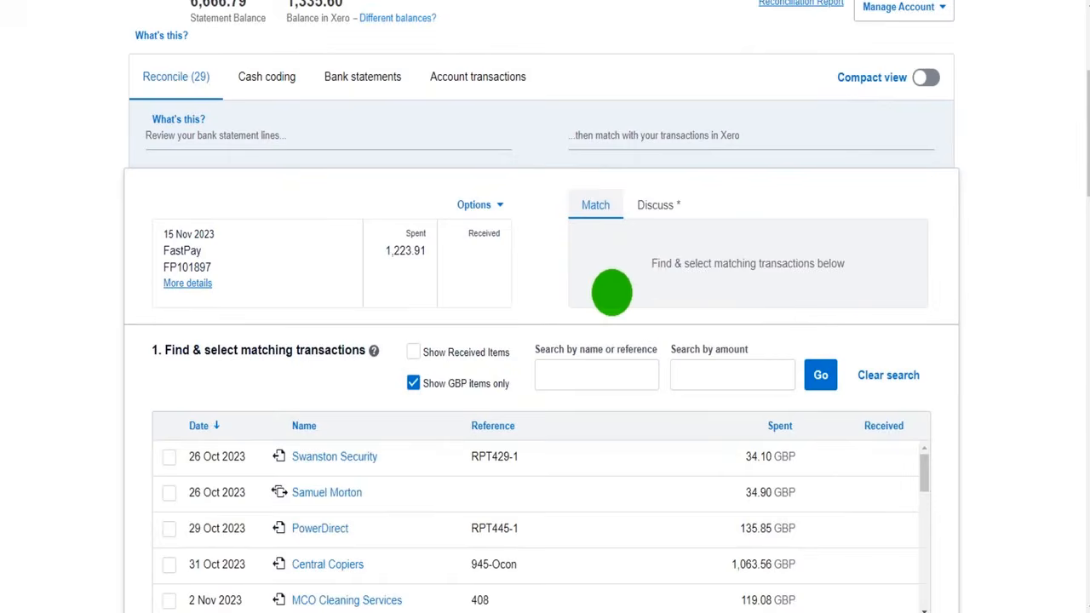
{"action": "scroll", "coordinate": [925, 341], "scroll_direction": "down", "scroll_amount": 6}
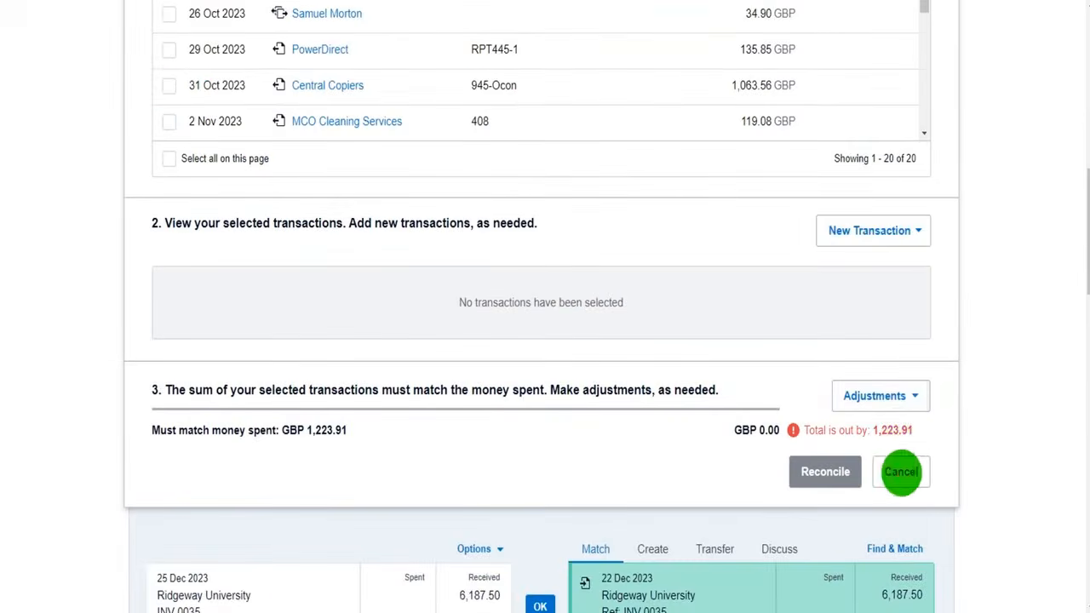
{"action": "left_click", "coordinate": [901, 471]}
{"action": "scroll", "coordinate": [633, 316], "scroll_direction": "up", "scroll_amount": 7}
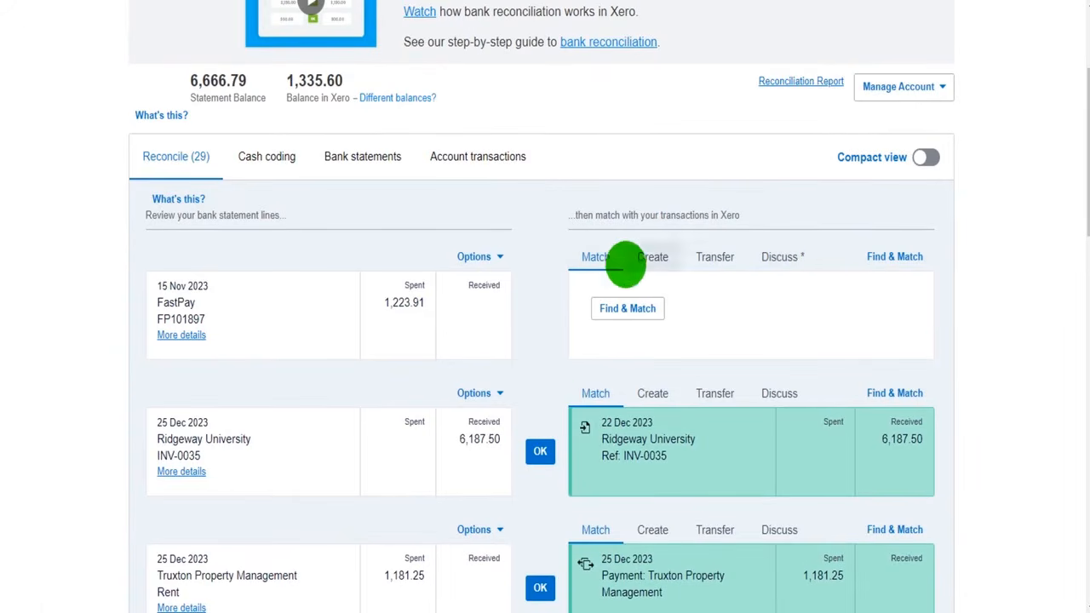
- Check the date, payee and spent amount of the 15 Nov FastPay statement line
{"action": "left_click_drag", "start_coordinate": [159, 286], "coordinate": [191, 302]}
{"action": "left_click", "coordinate": [188, 313]}
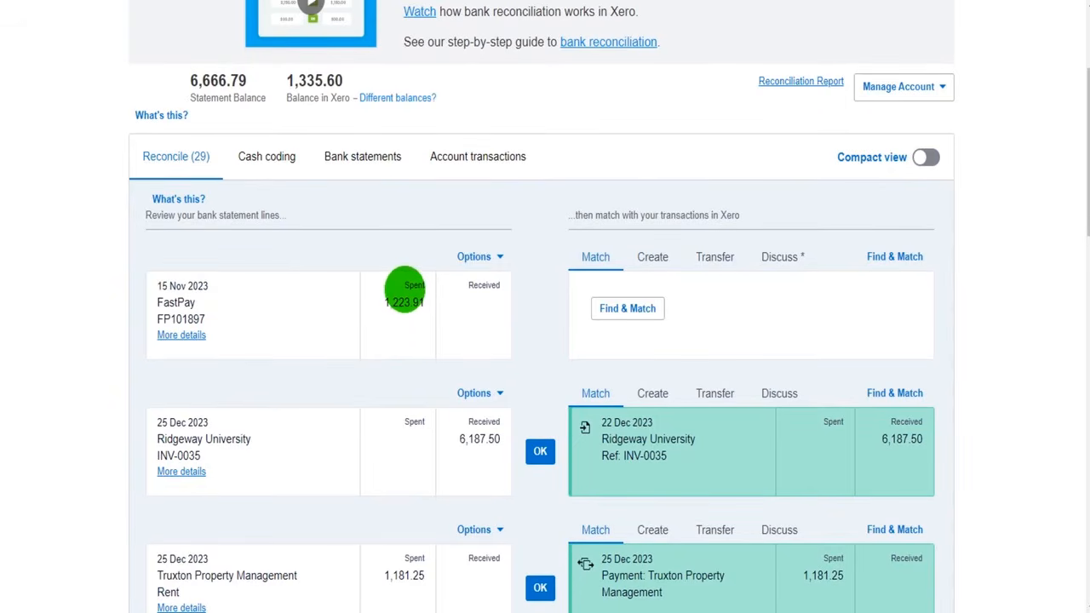
{"action": "left_click_drag", "start_coordinate": [405, 287], "coordinate": [431, 288]}
{"action": "left_click", "coordinate": [416, 276]}
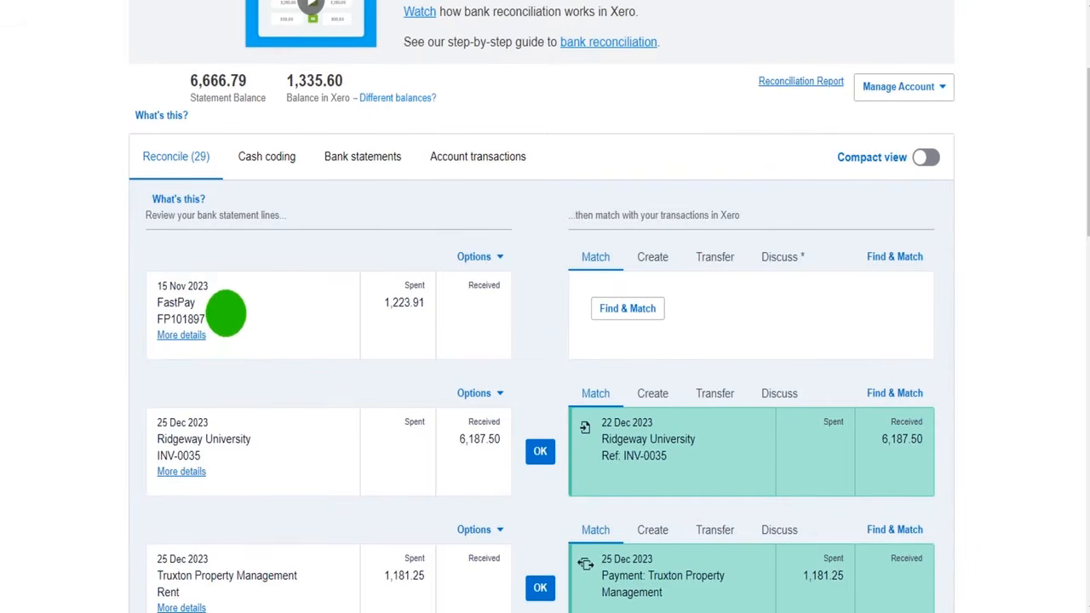
- Search for transactions matching the 15 Nov FastPay line and select the 31 Oct Central Copiers bill
{"action": "scroll", "coordinate": [226, 313], "scroll_direction": "up", "scroll_amount": 1}
{"action": "scroll", "coordinate": [382, 29], "scroll_direction": "up", "scroll_amount": 2}
{"action": "scroll", "coordinate": [564, 258], "scroll_direction": "down", "scroll_amount": 4}
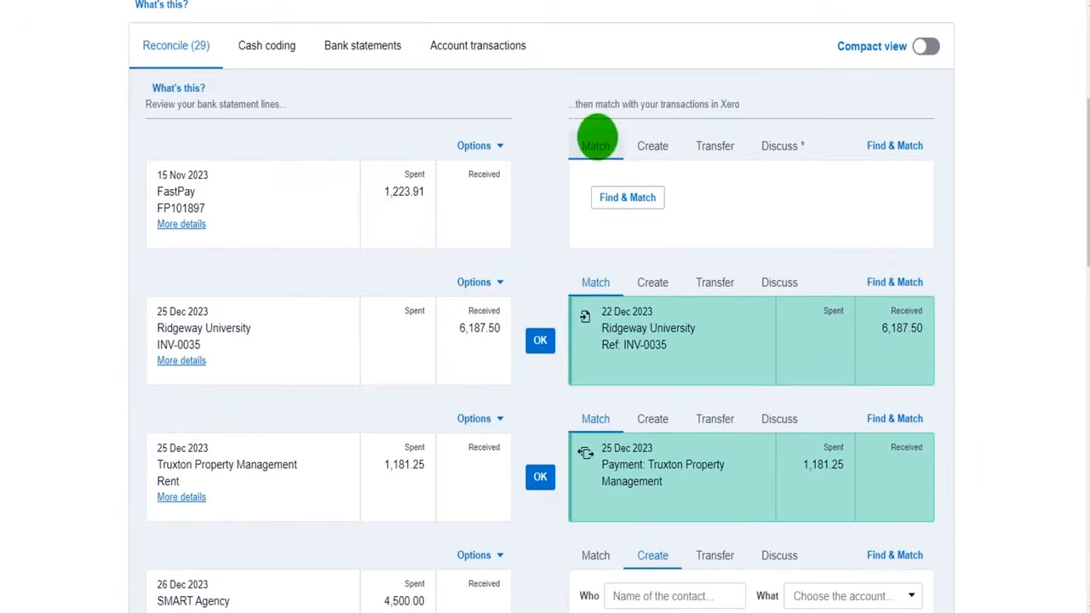
{"action": "left_click", "coordinate": [637, 195]}
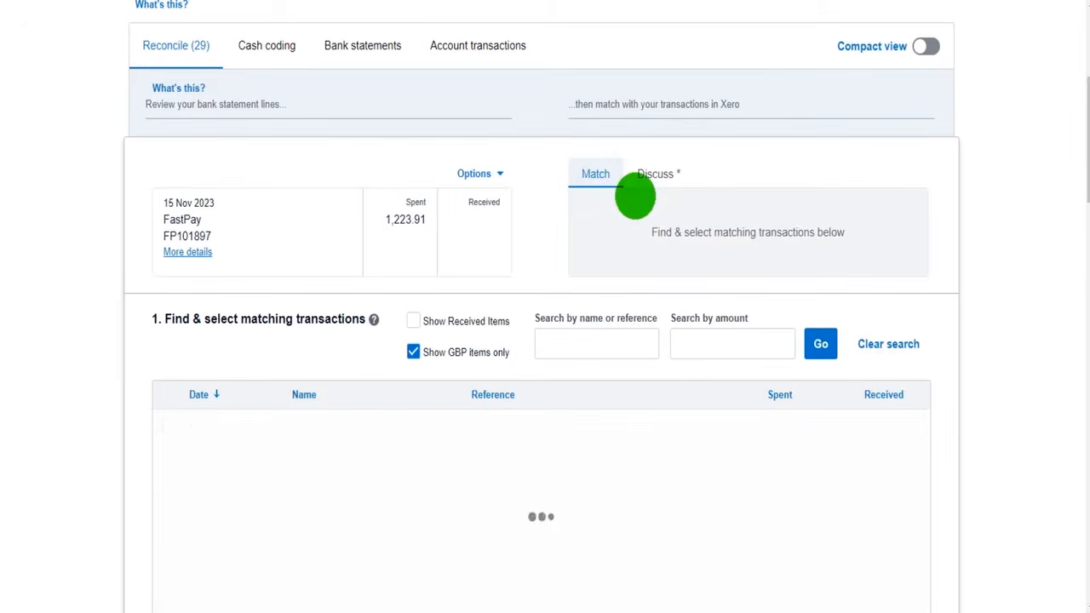
{"action": "scroll", "coordinate": [365, 442], "scroll_direction": "down", "scroll_amount": 2}
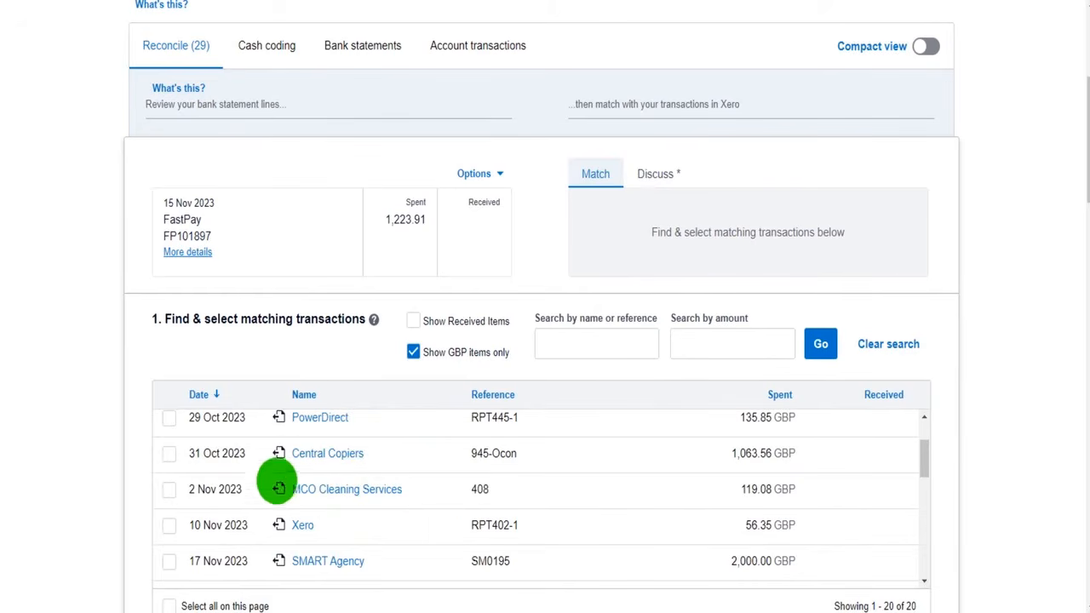
{"action": "left_click_drag", "start_coordinate": [732, 453], "coordinate": [788, 455]}
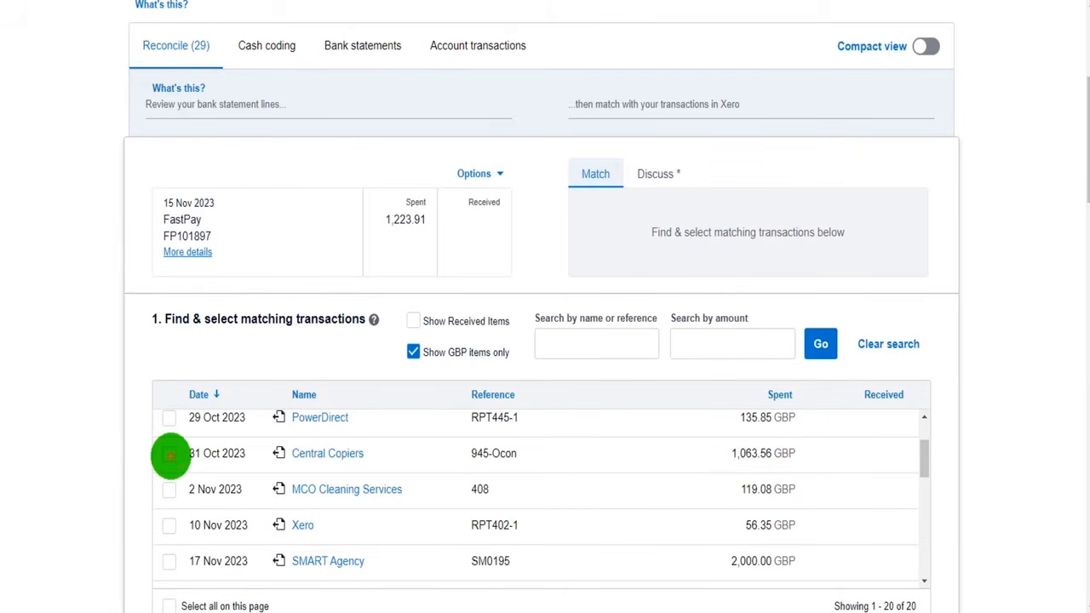
{"action": "left_click", "coordinate": [169, 454]}
- Compare the total of the selected transactions with the money spent on the FastPay line
{"action": "scroll", "coordinate": [910, 488], "scroll_direction": "down", "scroll_amount": 5}
{"action": "scroll", "coordinate": [1009, 440], "scroll_direction": "down", "scroll_amount": 3}
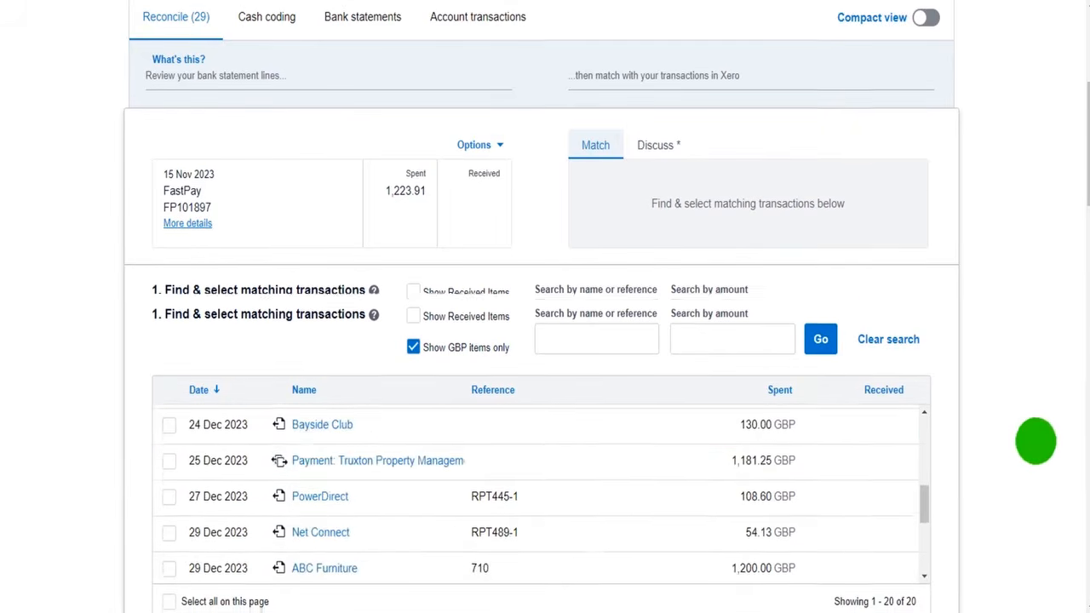
{"action": "scroll", "coordinate": [825, 475], "scroll_direction": "down", "scroll_amount": 1}
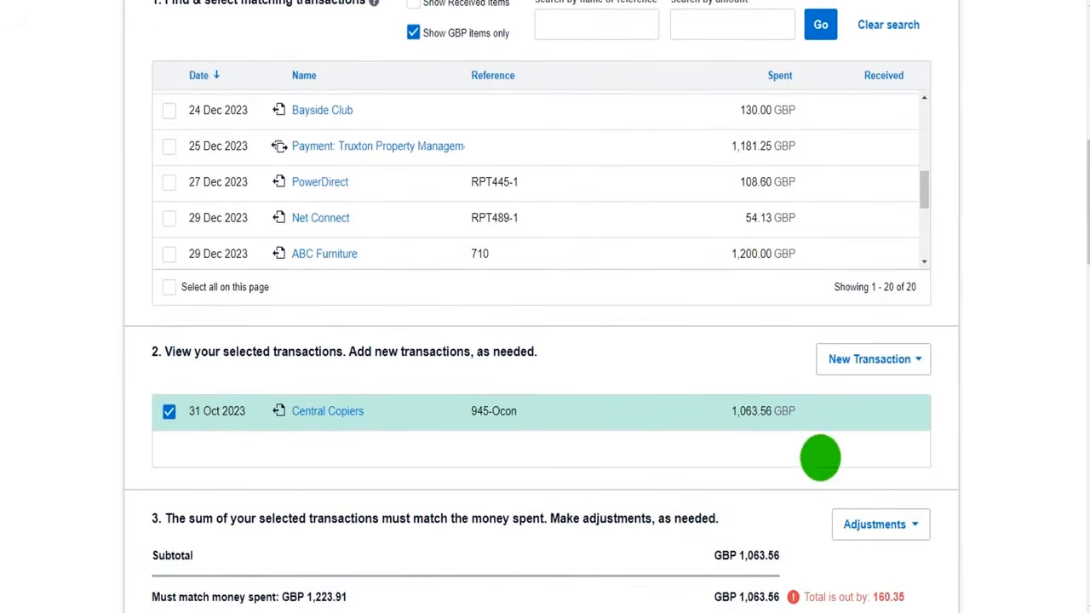
{"action": "scroll", "coordinate": [767, 492], "scroll_direction": "down", "scroll_amount": 2}
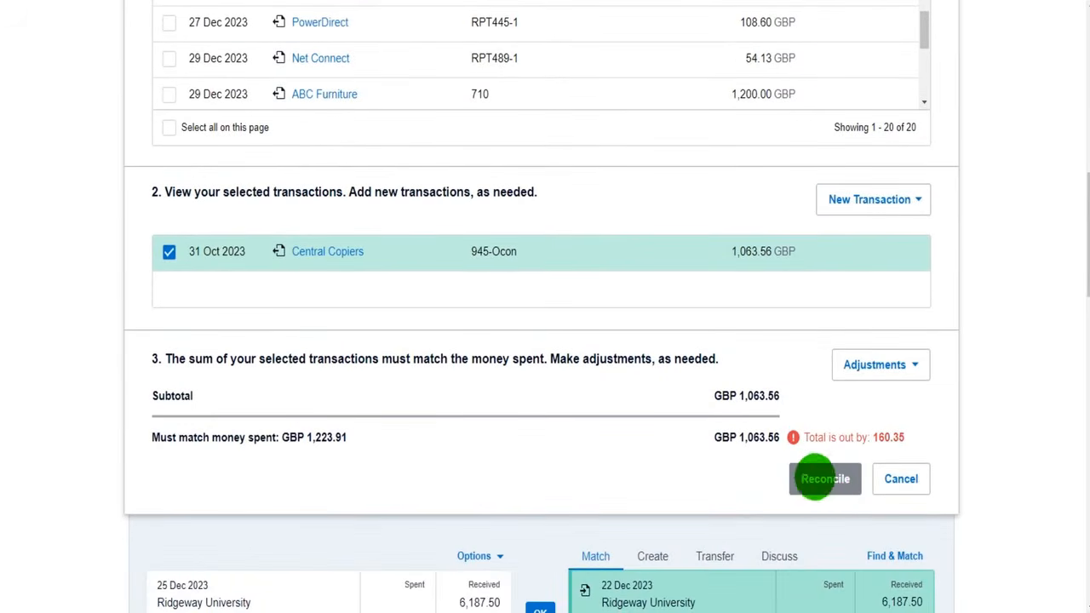
{"action": "double_click", "coordinate": [882, 437]}
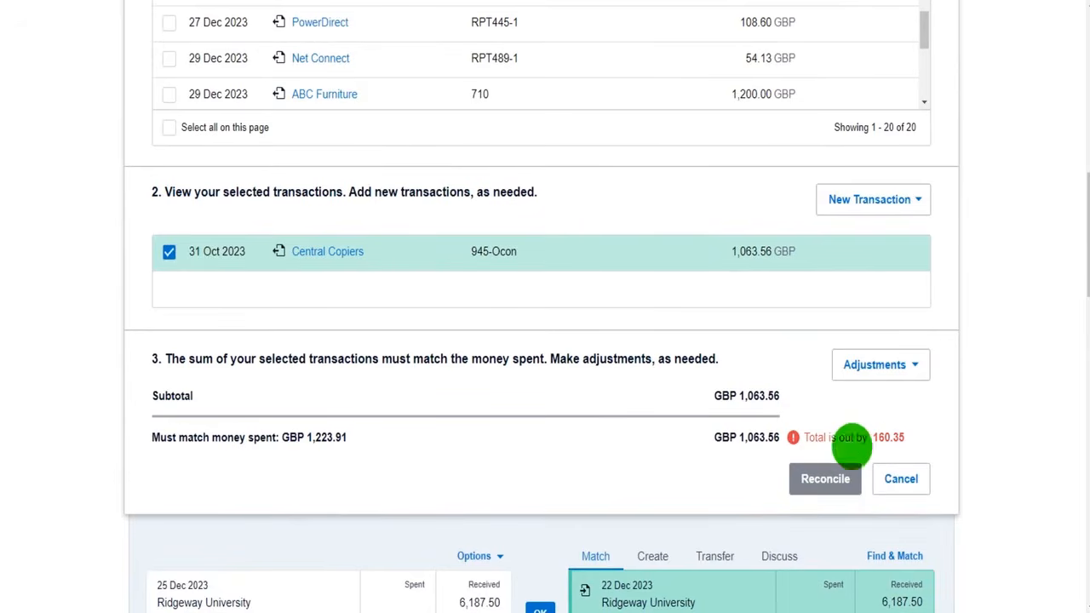
- Deselect the 31 Oct Central Copiers bill and cancel the match for the FastPay line
{"action": "scroll", "coordinate": [817, 475], "scroll_direction": "up", "scroll_amount": 8}
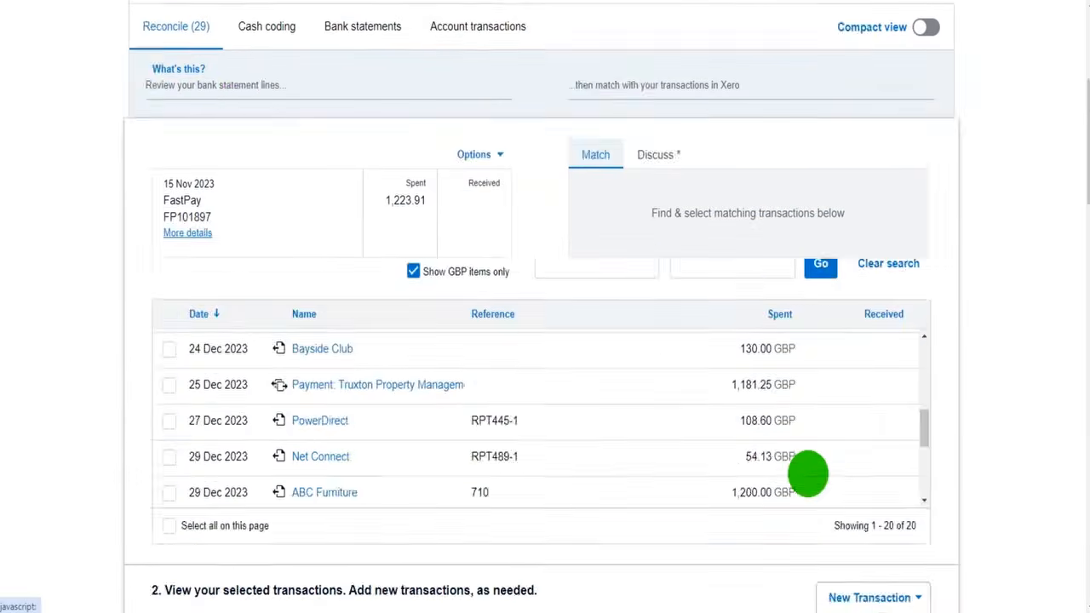
{"action": "scroll", "coordinate": [446, 519], "scroll_direction": "down", "scroll_amount": 1}
{"action": "scroll", "coordinate": [446, 520], "scroll_direction": "down", "scroll_amount": 5}
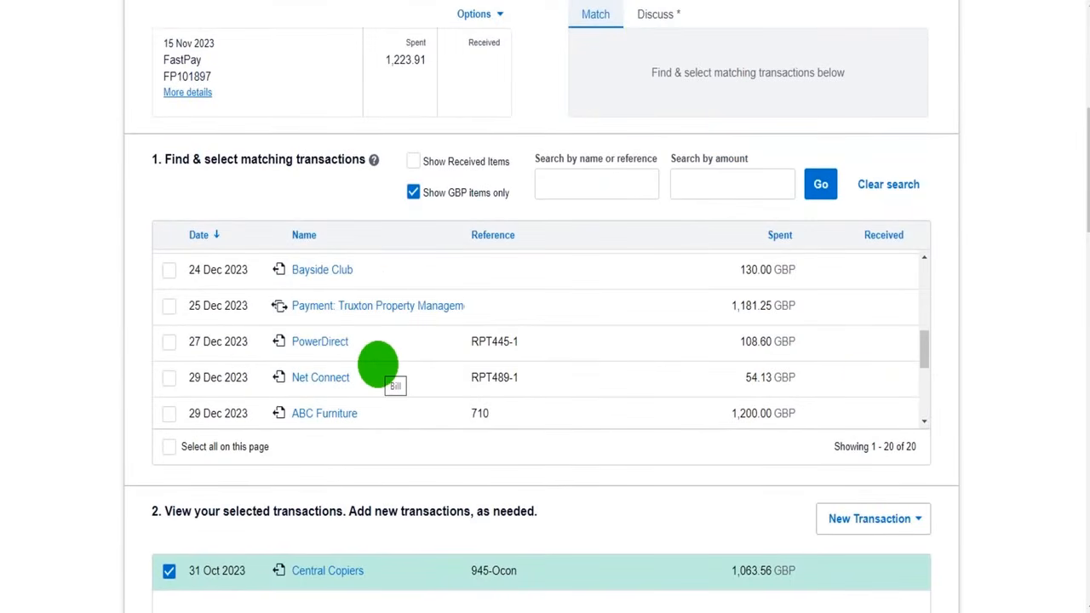
{"action": "scroll", "coordinate": [377, 364], "scroll_direction": "up", "scroll_amount": 3}
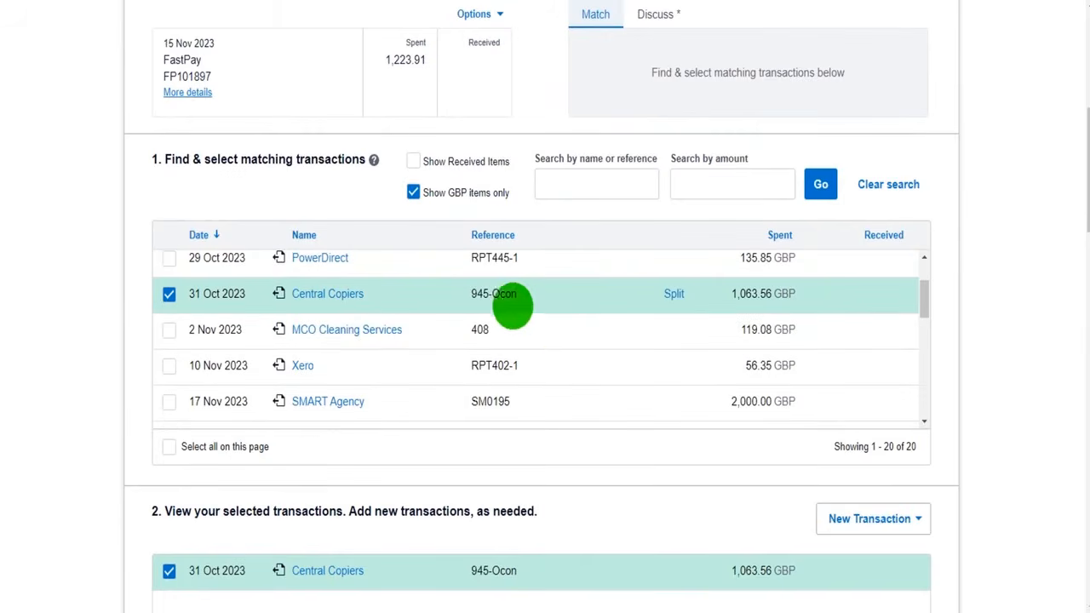
{"action": "scroll", "coordinate": [557, 357], "scroll_direction": "up", "scroll_amount": 2}
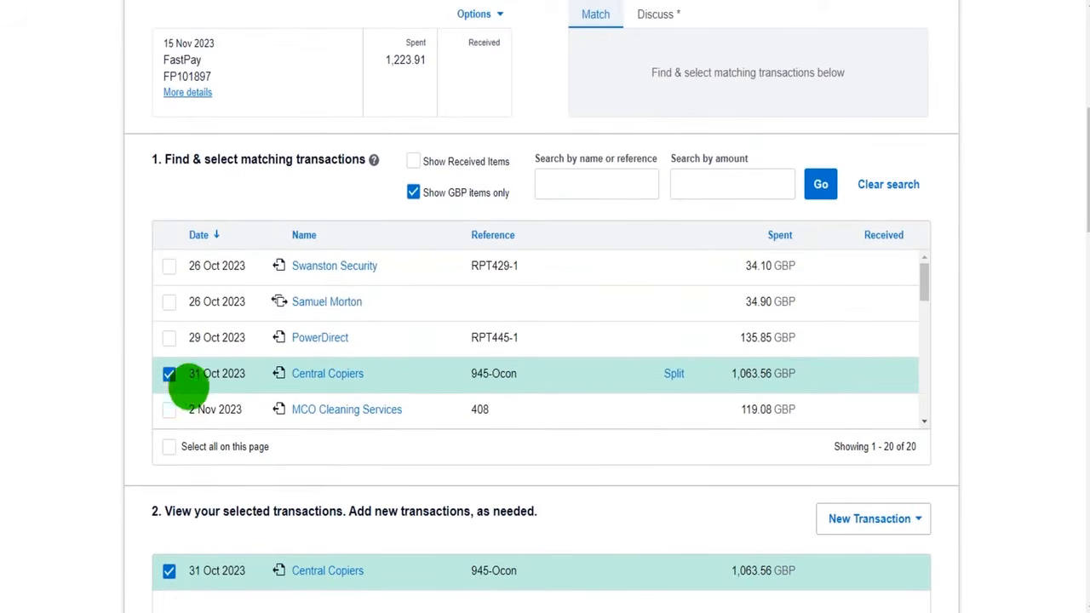
{"action": "left_click", "coordinate": [168, 373]}
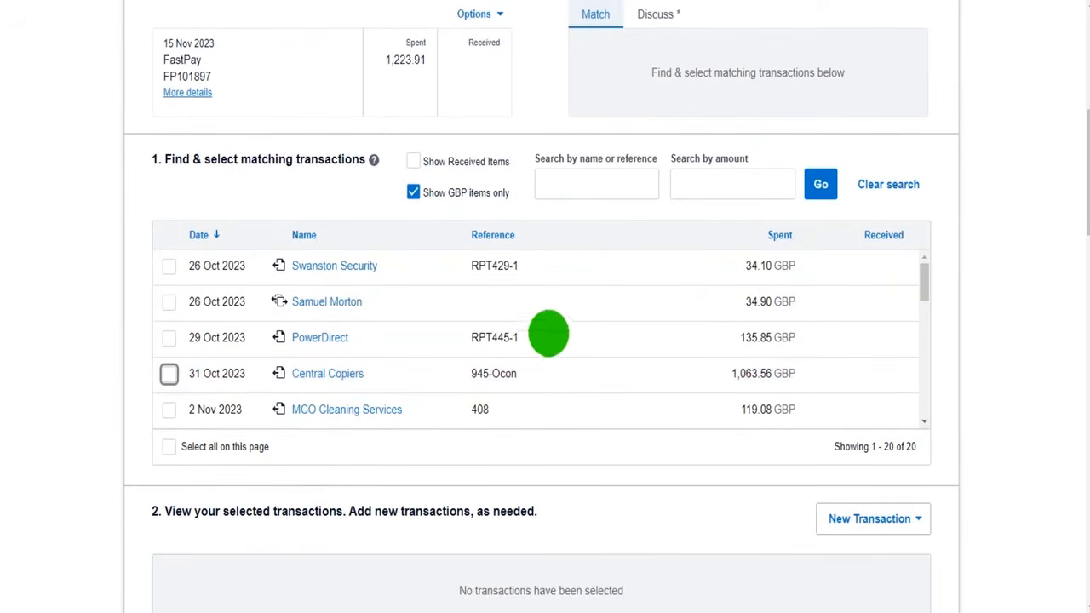
{"action": "scroll", "coordinate": [505, 292], "scroll_direction": "up", "scroll_amount": 1}
{"action": "scroll", "coordinate": [505, 292], "scroll_direction": "up", "scroll_amount": 1}
{"action": "scroll", "coordinate": [868, 377], "scroll_direction": "down", "scroll_amount": 5}
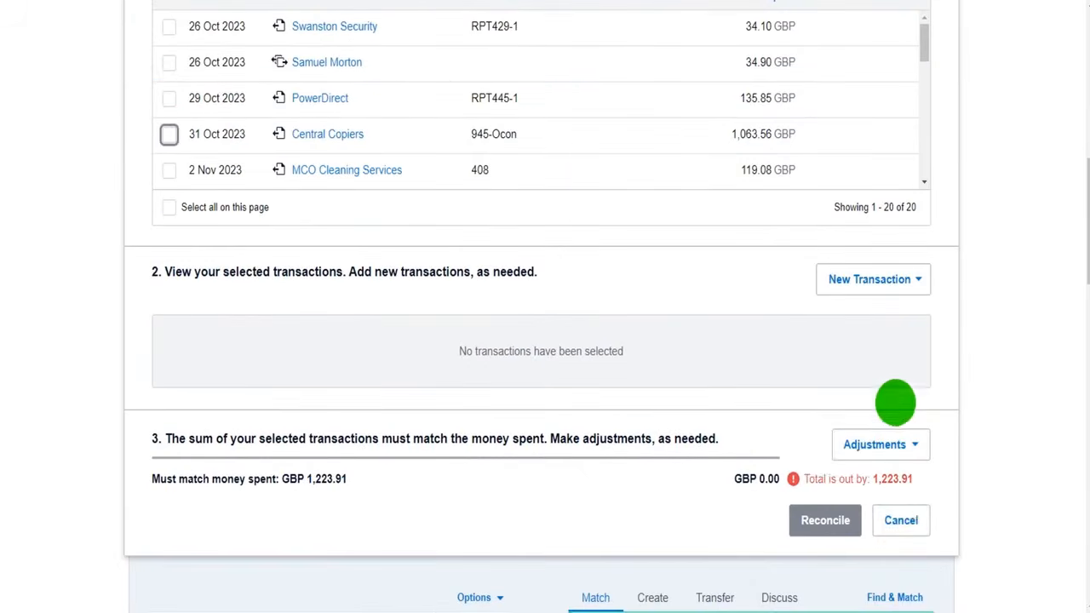
{"action": "left_click", "coordinate": [911, 517]}
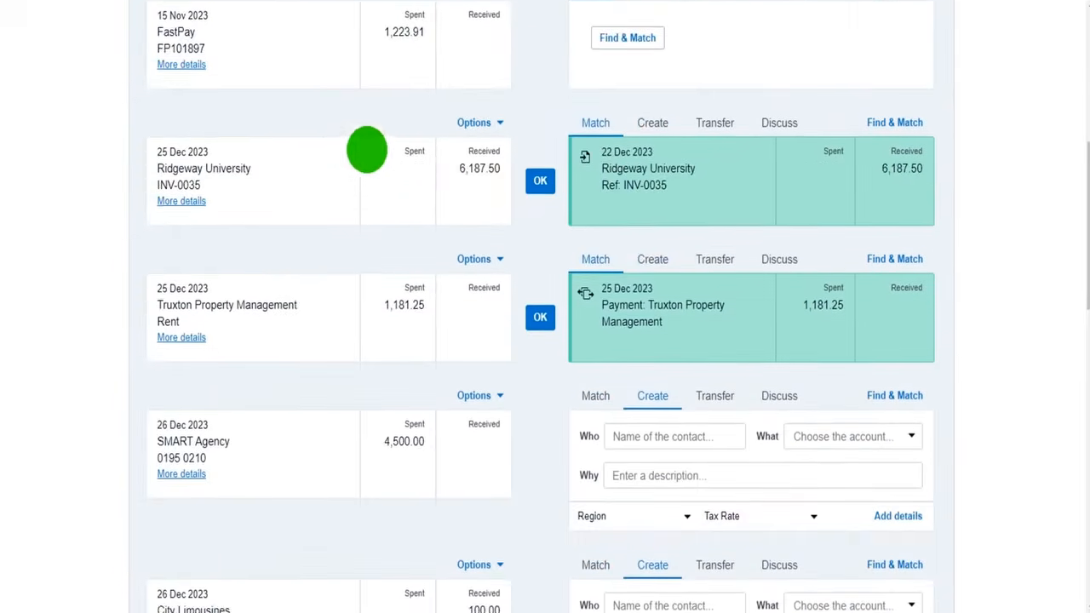
- Check whether the 15 Nov FastPay line is money spent or money received
{"action": "scroll", "coordinate": [381, 259], "scroll_direction": "up", "scroll_amount": 3}
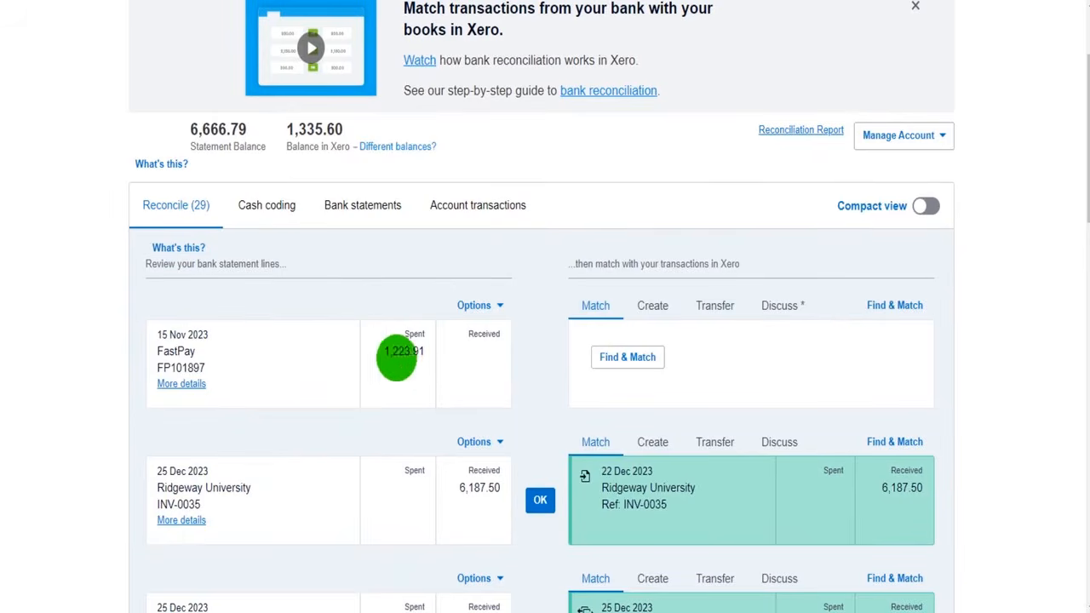
{"action": "left_click_drag", "start_coordinate": [389, 353], "coordinate": [442, 353]}
{"action": "left_click", "coordinate": [407, 353]}
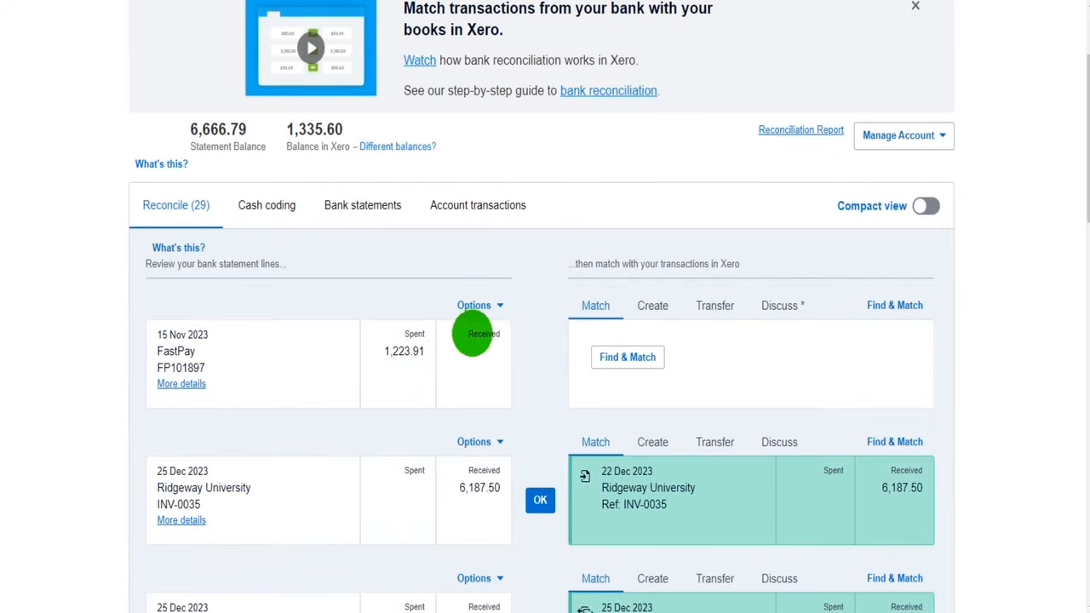
{"action": "left_click", "coordinate": [471, 334]}
{"action": "left_click_drag", "start_coordinate": [495, 335], "coordinate": [504, 336]}
{"action": "left_click", "coordinate": [482, 325]}
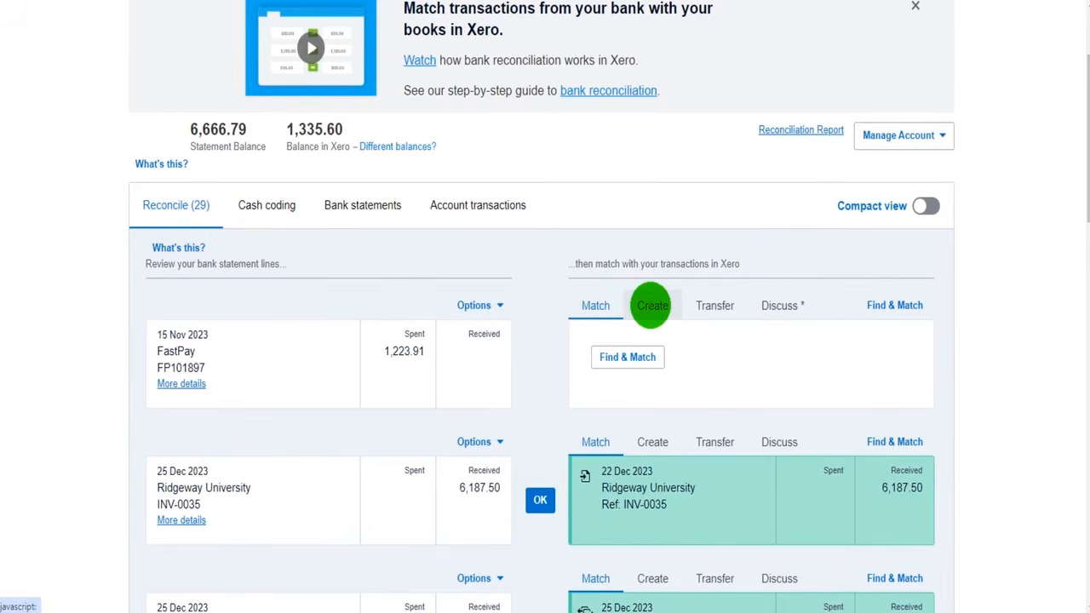
- Start creating a new transaction for the 15 Nov FastPay line and look through the available expense accounts
{"action": "left_click", "coordinate": [652, 305]}
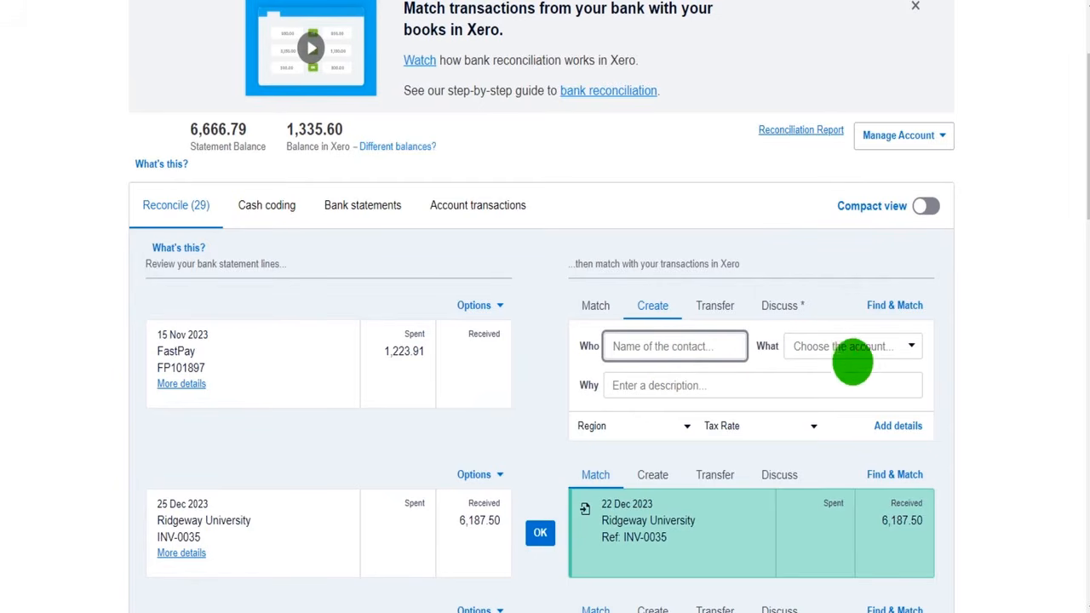
{"action": "left_click", "coordinate": [860, 350]}
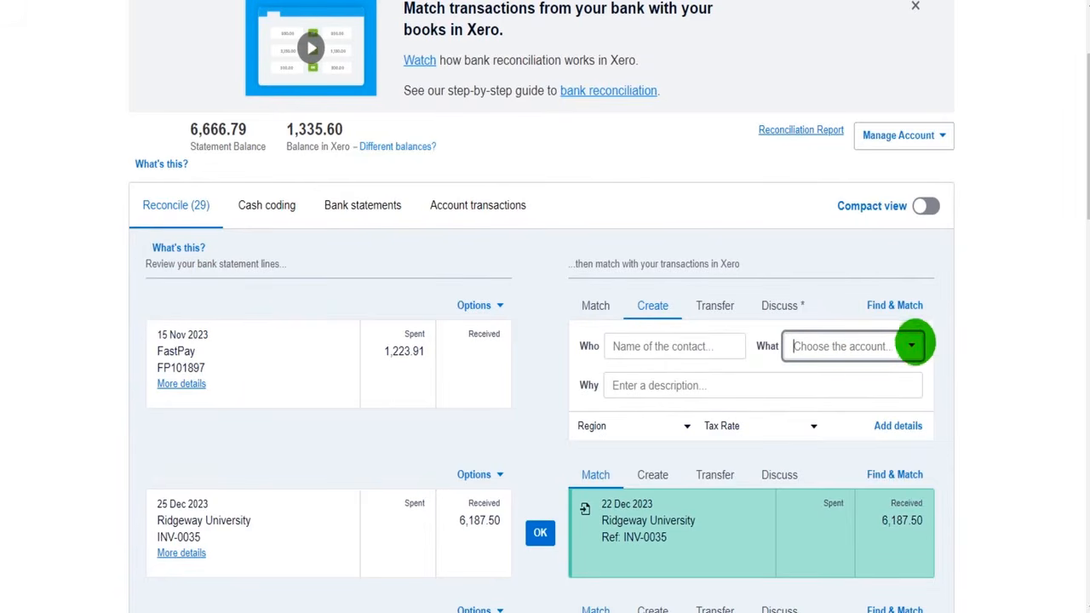
{"action": "left_click", "coordinate": [911, 346]}
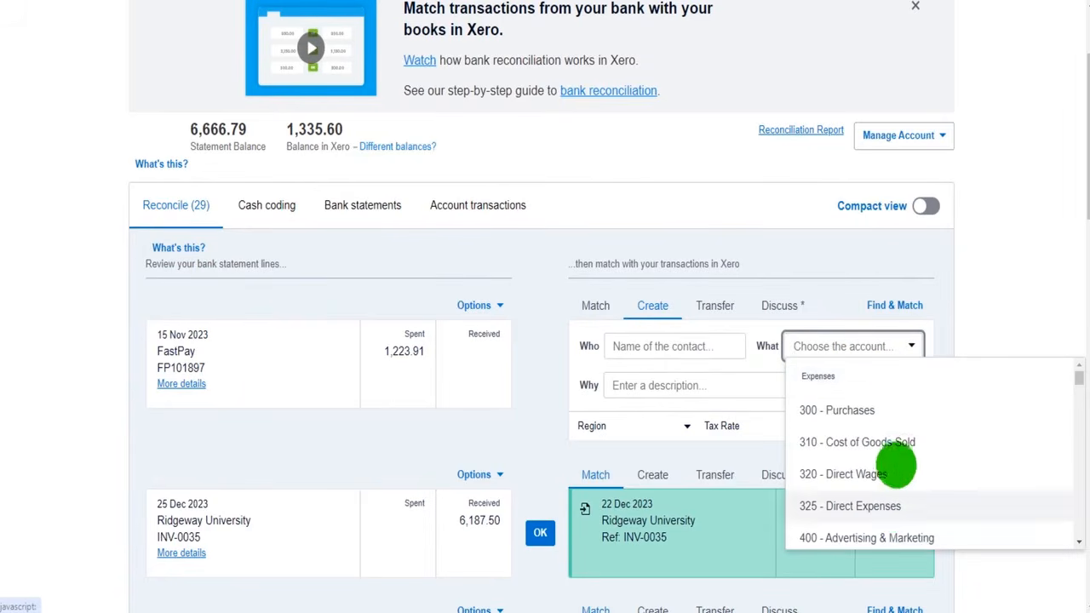
{"action": "scroll", "coordinate": [852, 428], "scroll_direction": "down", "scroll_amount": 1}
- Look up existing contacts with "a" for the FastPay transaction, and clear the contact entry again
{"action": "left_click", "coordinate": [718, 347]}
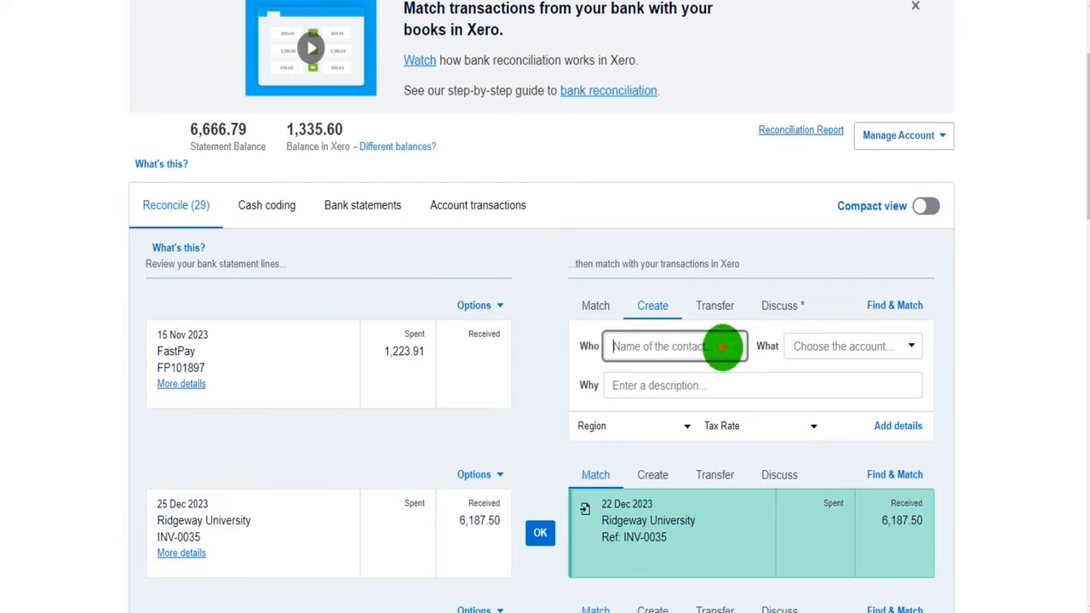
{"action": "type", "text": "a"}
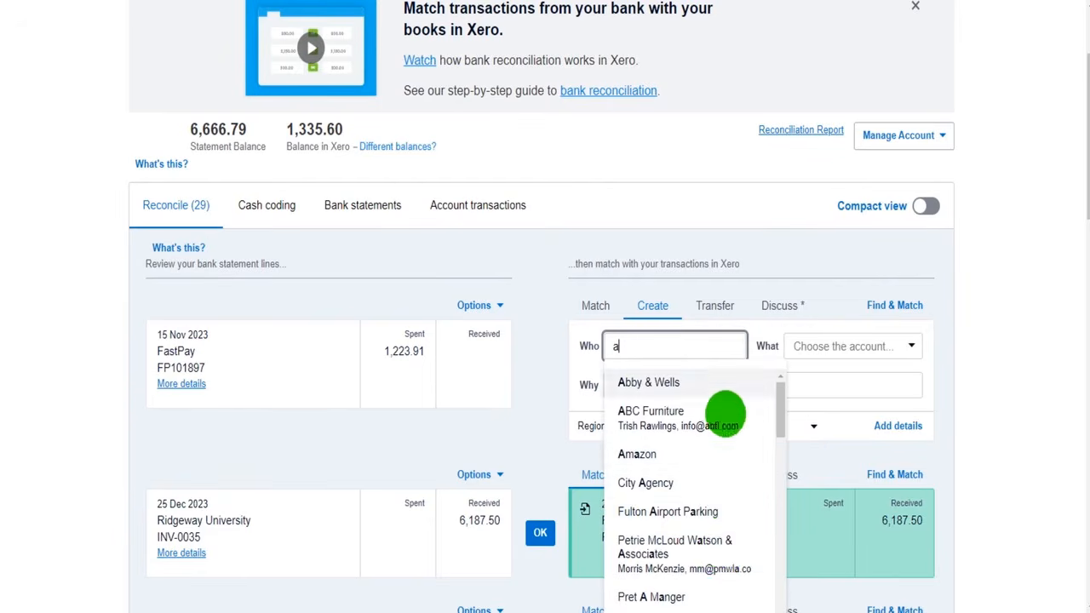
{"action": "scroll", "coordinate": [724, 549], "scroll_direction": "down", "scroll_amount": 1}
{"action": "scroll", "coordinate": [721, 535], "scroll_direction": "down", "scroll_amount": 1}
{"action": "left_click", "coordinate": [948, 438]}
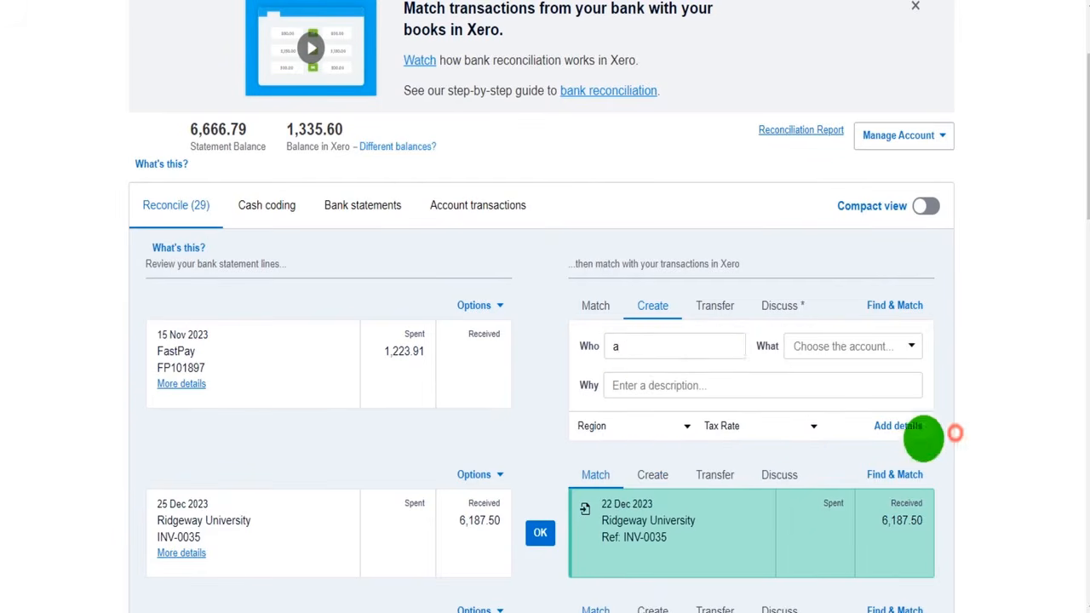
{"action": "key", "text": "BackSpace"}
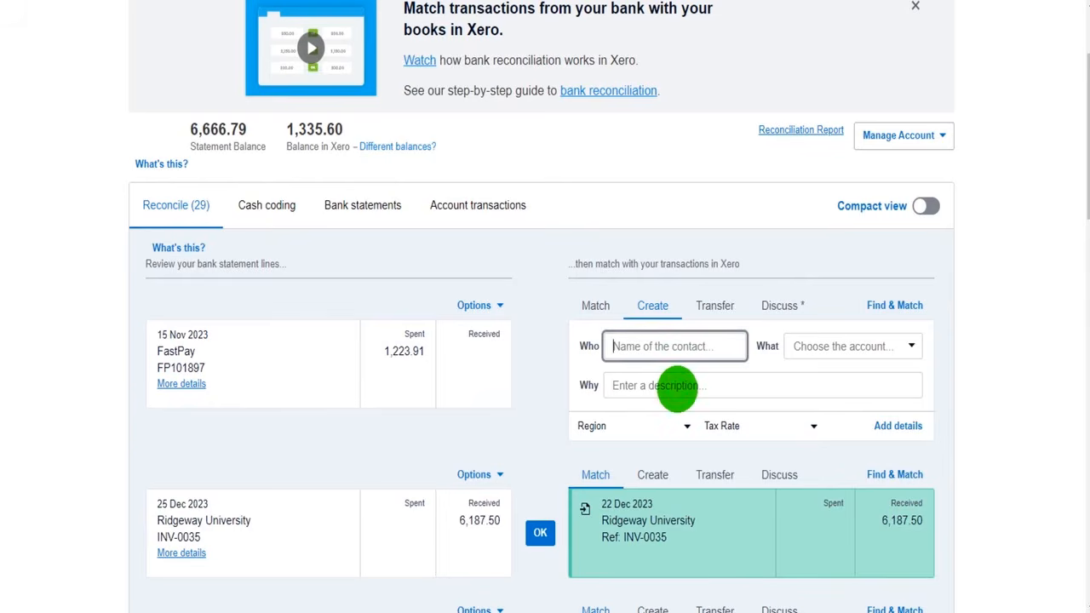
{"action": "left_click", "coordinate": [677, 388]}
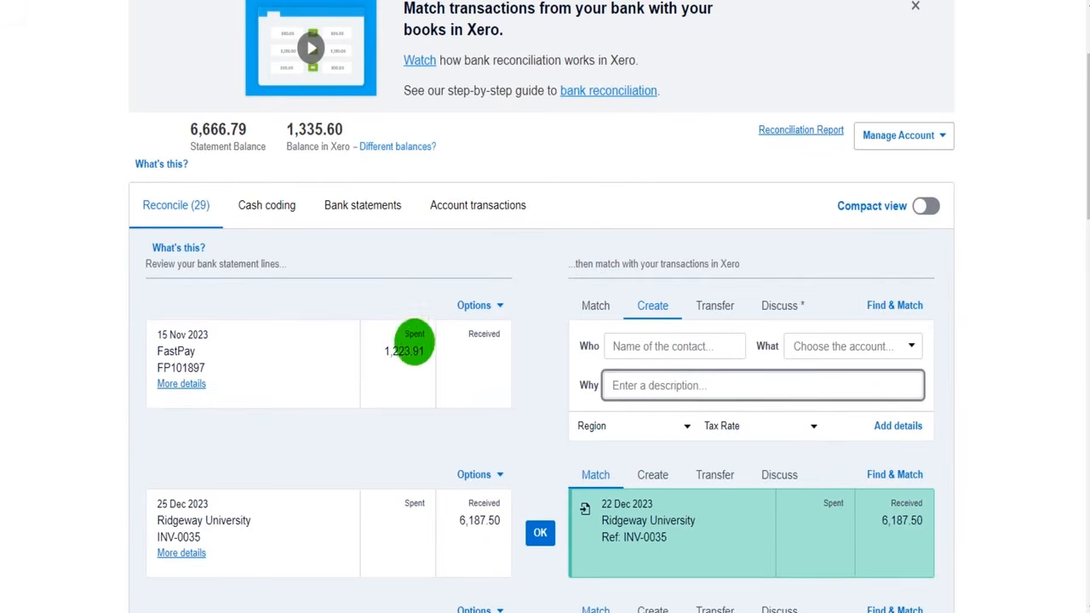
- Fill in the FastPay transaction with new contact Shell, account 493 - Travel - National and description Fuel
{"action": "left_click", "coordinate": [656, 346]}
{"action": "type", "text": "Shell"}
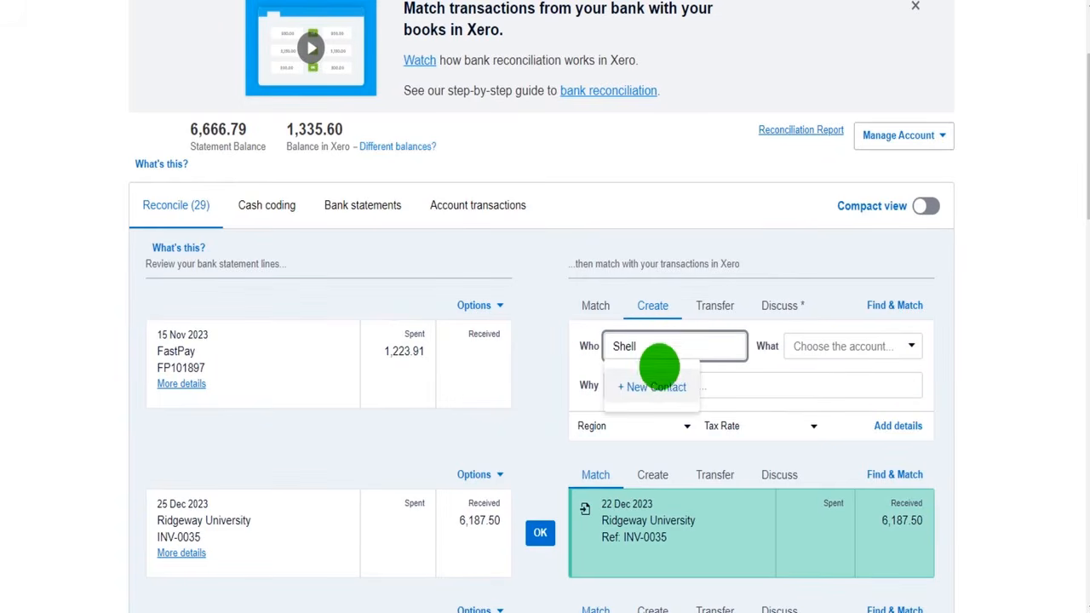
{"action": "left_click", "coordinate": [662, 383]}
{"action": "left_click", "coordinate": [841, 349]}
{"action": "type", "text": "trav"}
{"action": "left_click", "coordinate": [854, 374]}
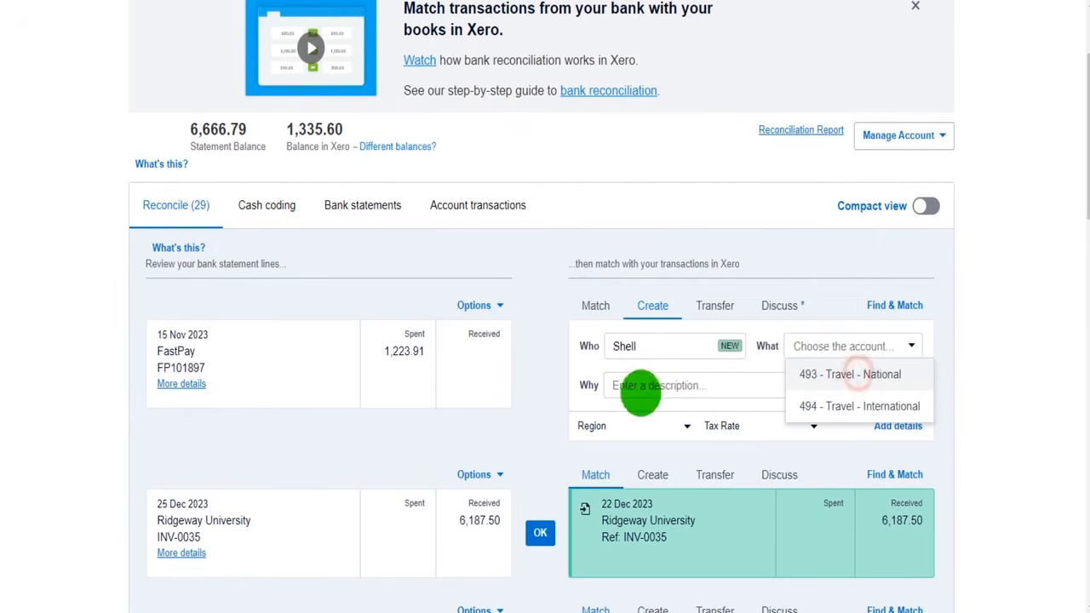
{"action": "left_click", "coordinate": [683, 383]}
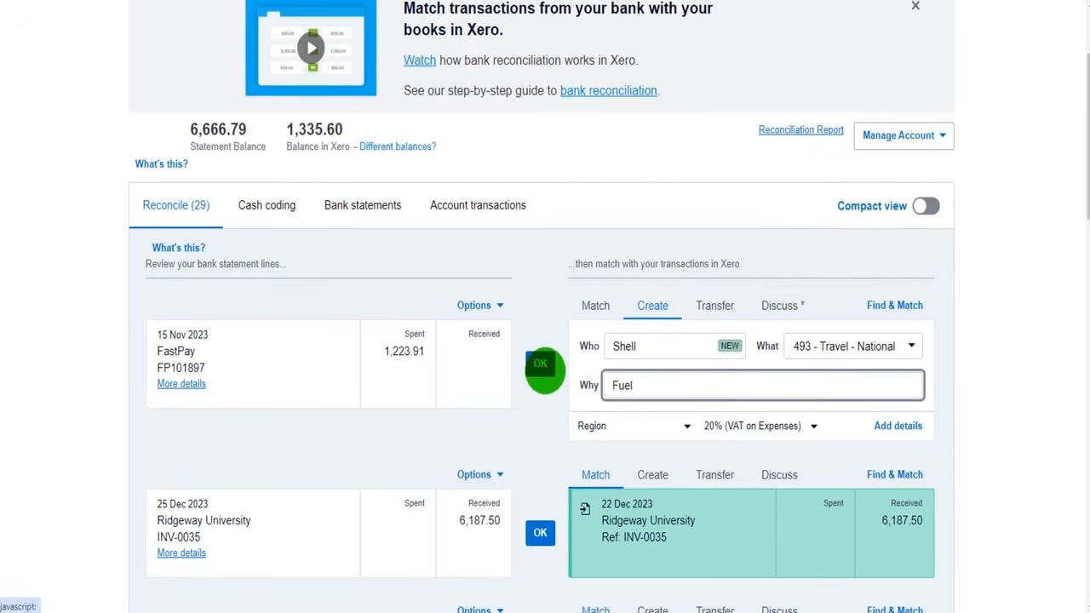
- Reconcile the 15 Nov FastPay line with the new Shell transaction and check the balance in Xero
{"action": "left_click", "coordinate": [542, 365]}
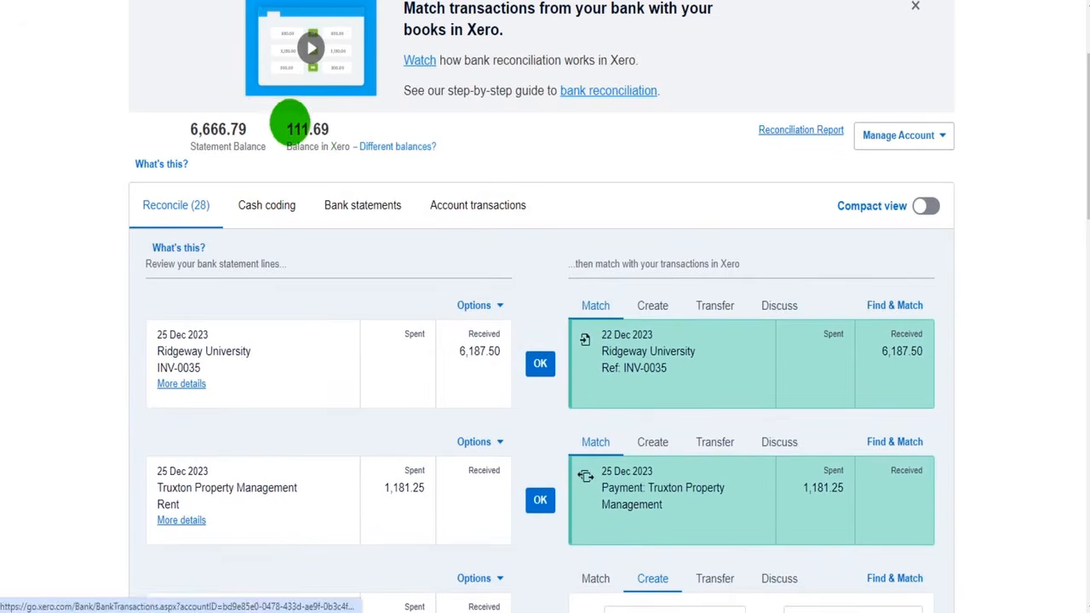
{"action": "left_click_drag", "start_coordinate": [287, 129], "coordinate": [326, 128]}
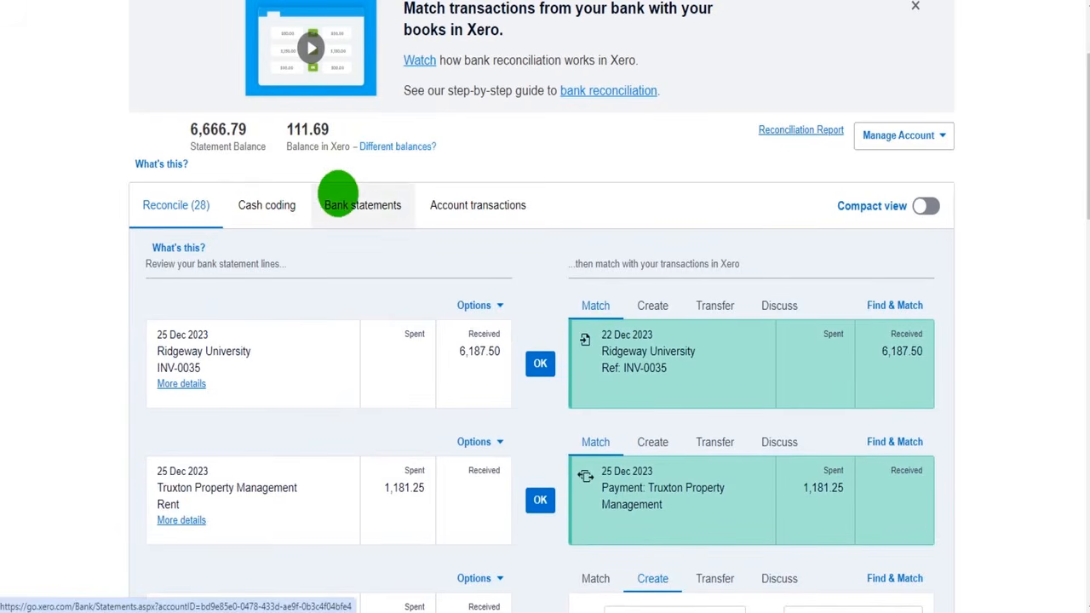
- Look through the remaining statement lines and view the possible matches for the 26 Dec SMART Agency line, leaving it unmatched
{"action": "scroll", "coordinate": [382, 236], "scroll_direction": "down", "scroll_amount": 1}
{"action": "scroll", "coordinate": [382, 236], "scroll_direction": "down", "scroll_amount": 2}
{"action": "scroll", "coordinate": [304, 564], "scroll_direction": "down", "scroll_amount": 3}
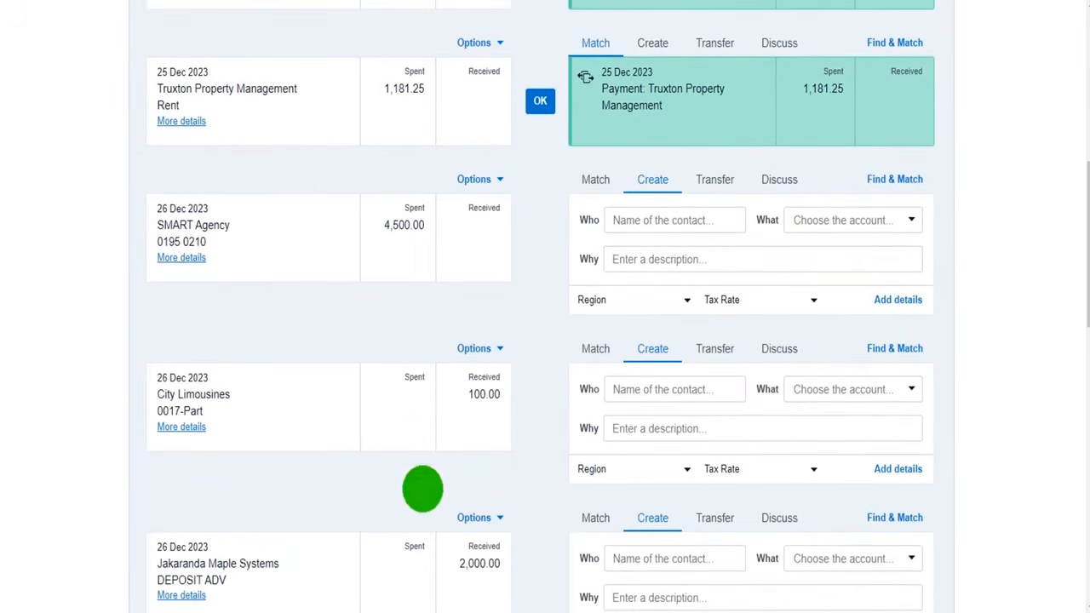
{"action": "scroll", "coordinate": [313, 456], "scroll_direction": "up", "scroll_amount": 5}
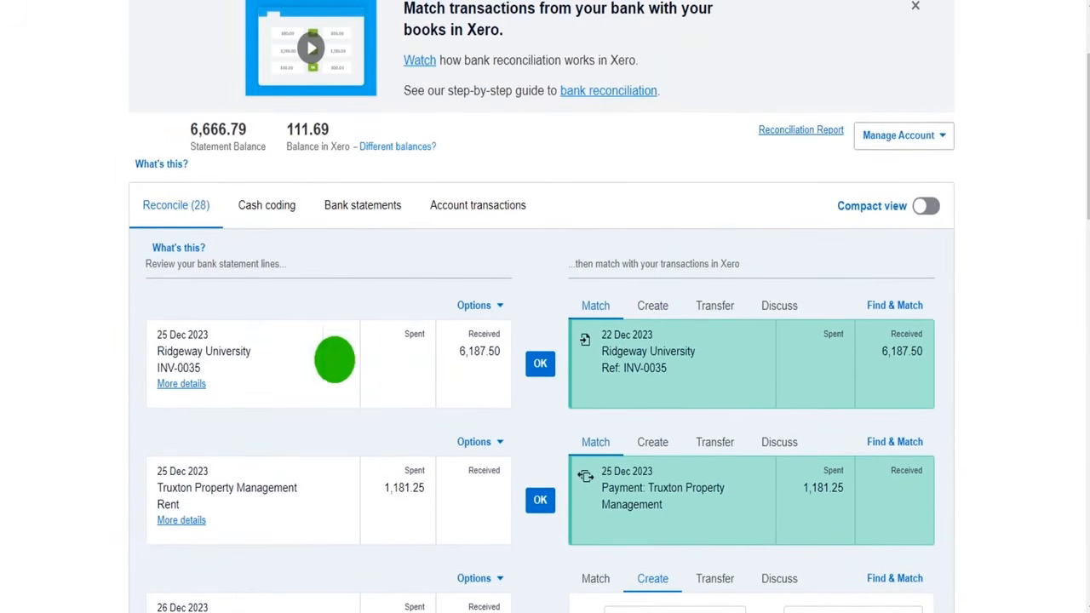
{"action": "scroll", "coordinate": [547, 501], "scroll_direction": "down", "scroll_amount": 2}
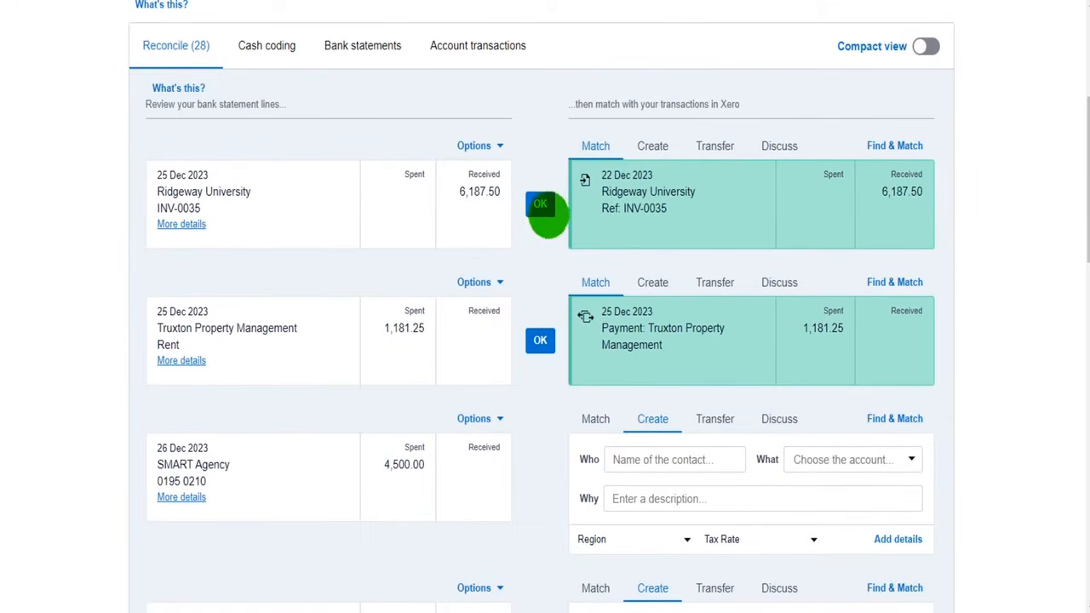
{"action": "scroll", "coordinate": [404, 348], "scroll_direction": "up", "scroll_amount": 2}
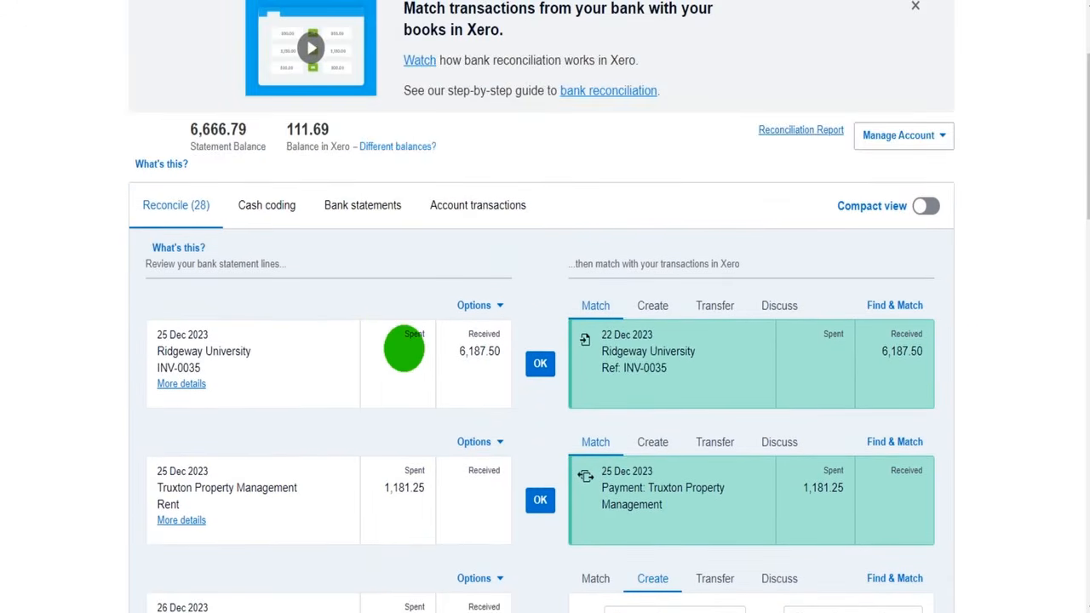
{"action": "scroll", "coordinate": [404, 348], "scroll_direction": "down", "scroll_amount": 4}
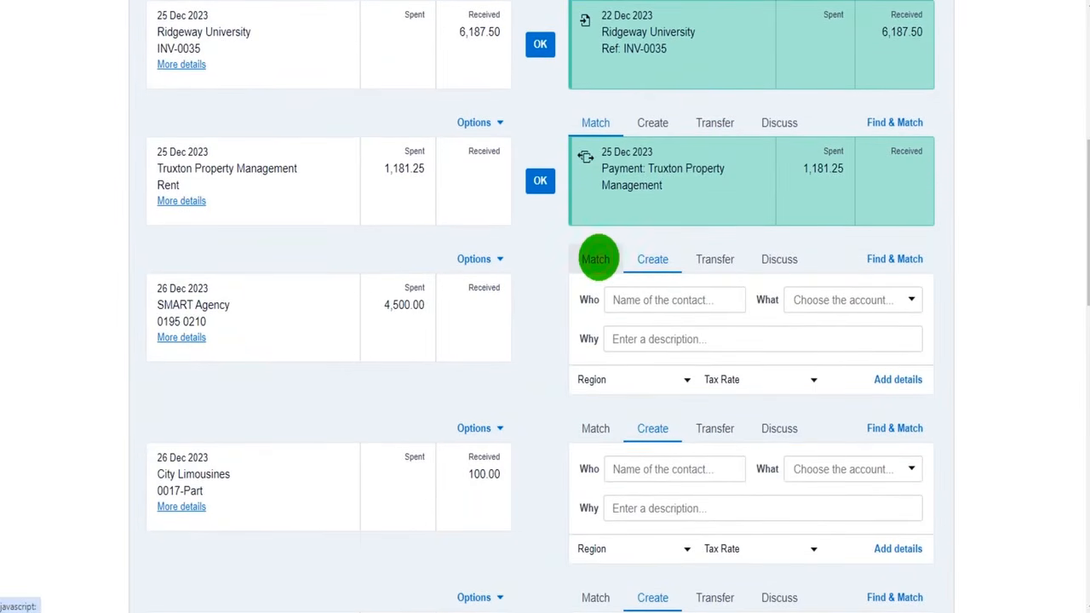
{"action": "left_click", "coordinate": [596, 257]}
{"action": "scroll", "coordinate": [857, 394], "scroll_direction": "down", "scroll_amount": 5}
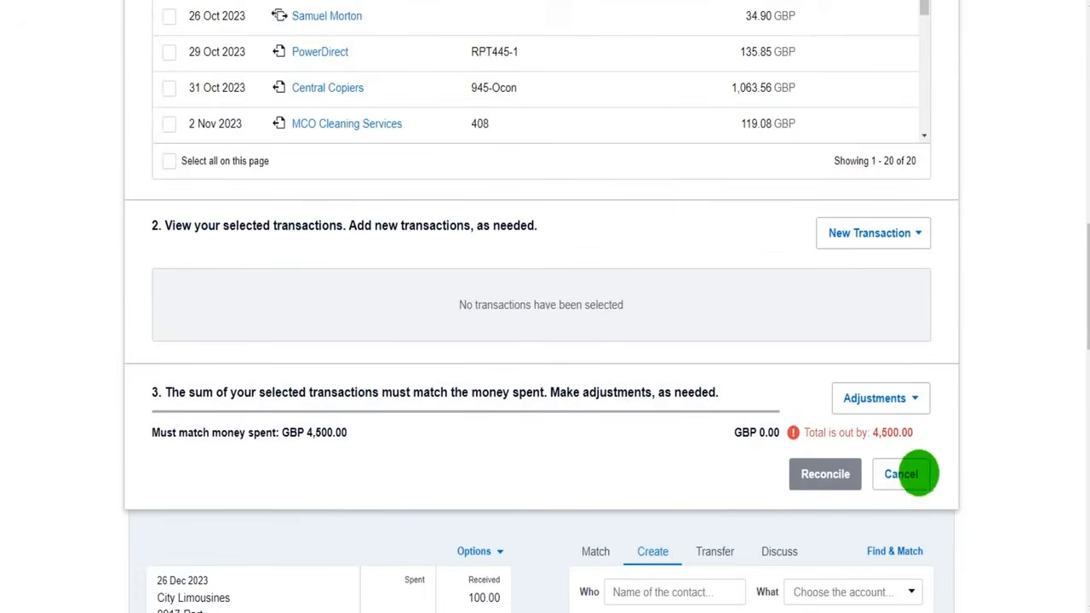
{"action": "left_click", "coordinate": [905, 469]}
{"action": "scroll", "coordinate": [800, 356], "scroll_direction": "up", "scroll_amount": 8}
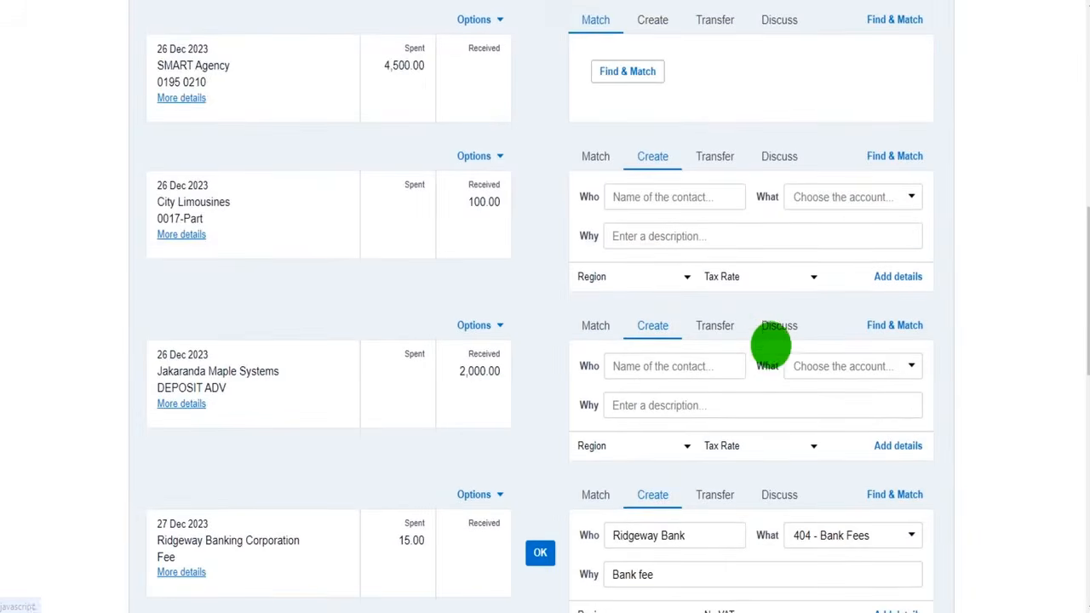
- Review the options for creating a transaction or a transfer for the SMART Agency line, and check its spent amount
{"action": "left_click", "coordinate": [664, 339]}
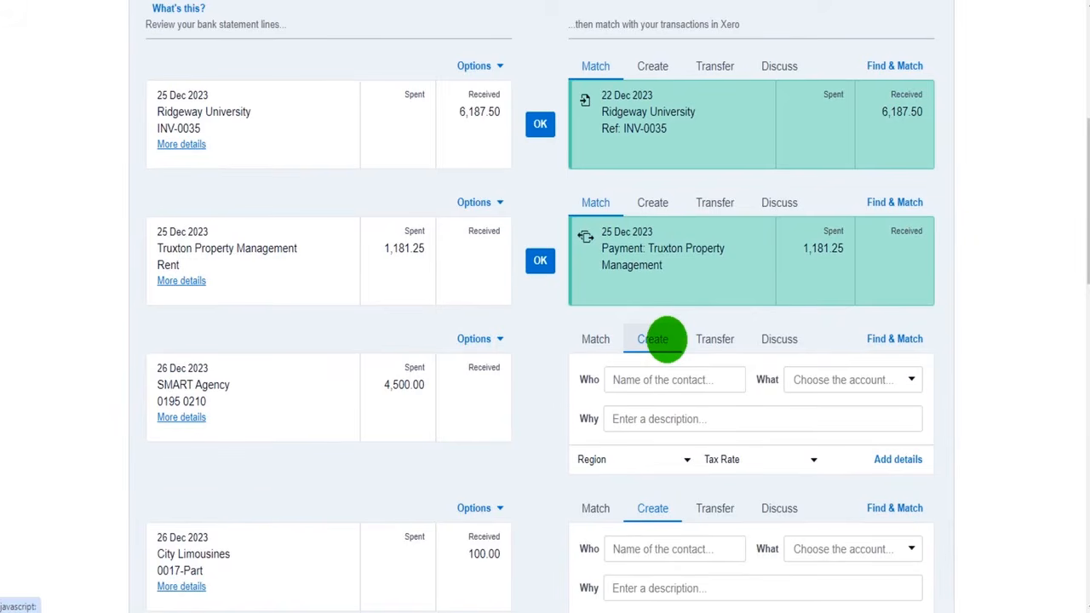
{"action": "left_click", "coordinate": [708, 334]}
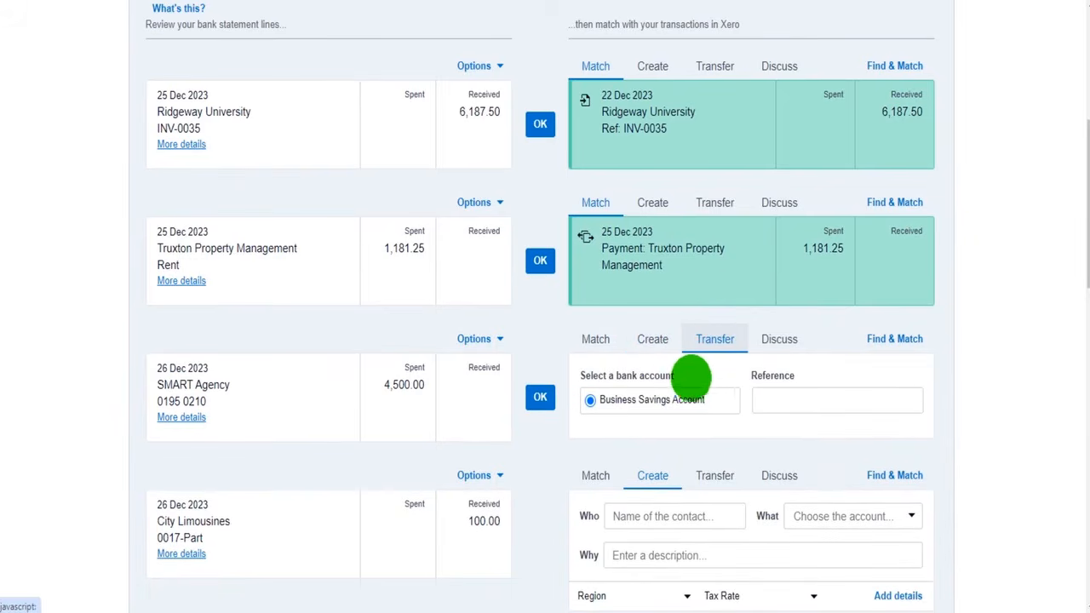
{"action": "scroll", "coordinate": [692, 379], "scroll_direction": "down", "scroll_amount": 1}
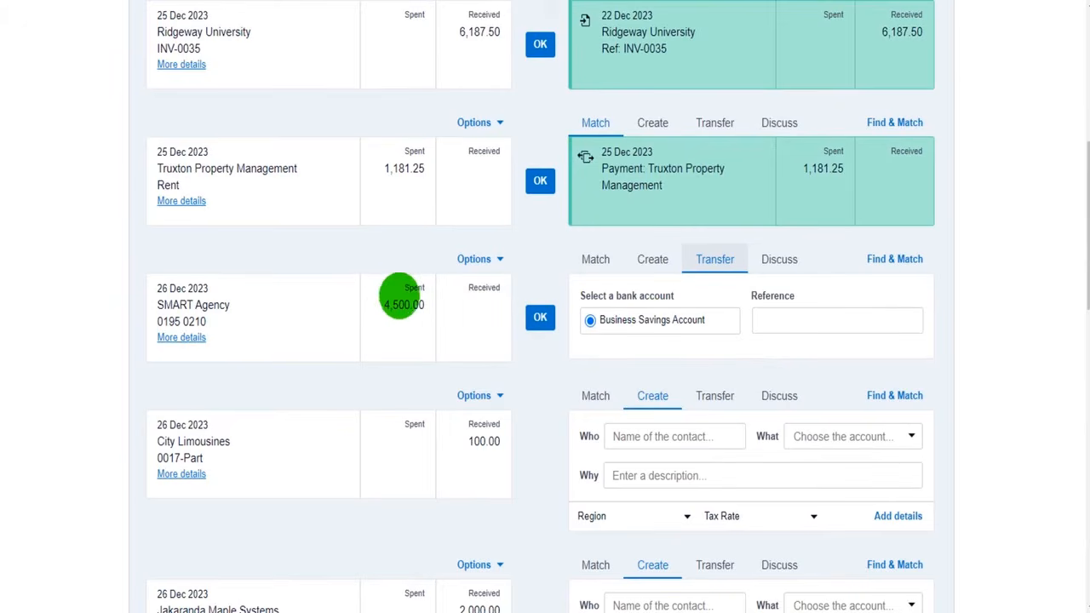
{"action": "left_click_drag", "start_coordinate": [382, 305], "coordinate": [412, 305]}
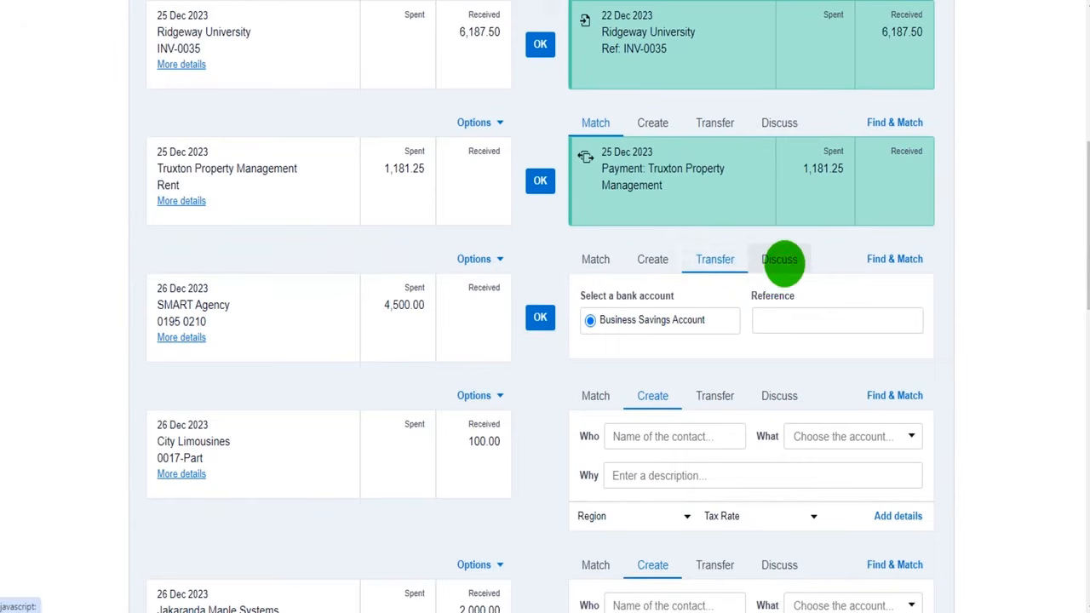
- Save the discussion note "Ask your director" on the 26 Dec SMART Agency line
{"action": "left_click", "coordinate": [780, 260]}
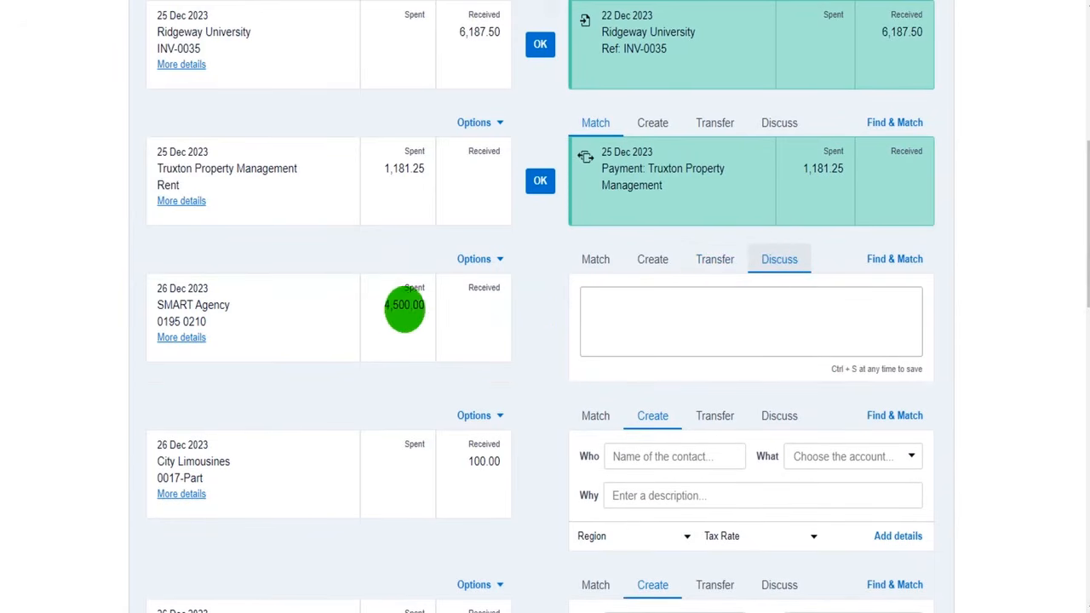
{"action": "left_click", "coordinate": [661, 319]}
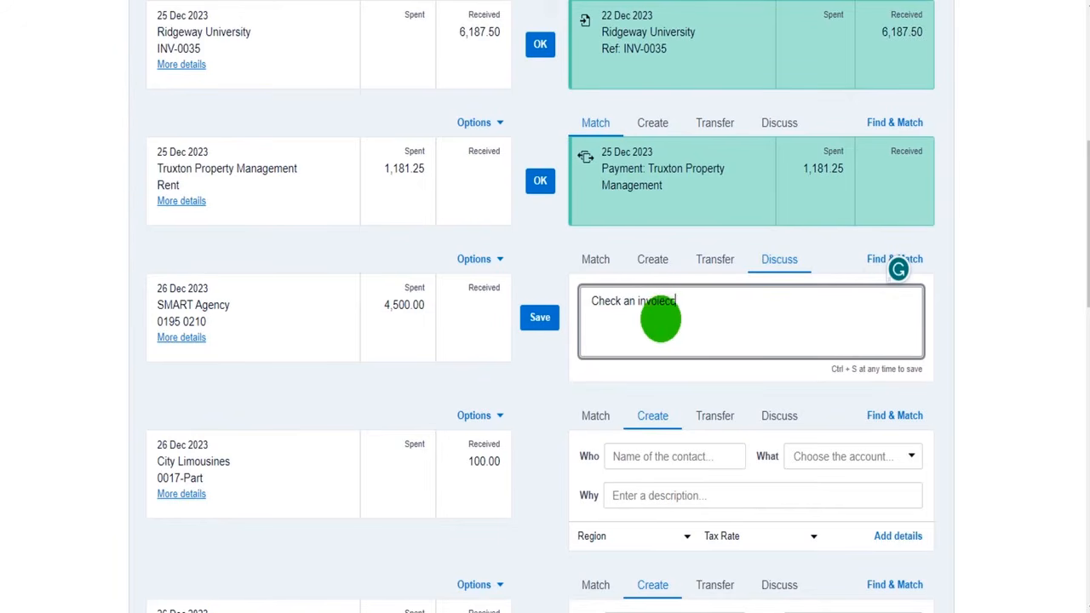
{"action": "left_click_drag", "start_coordinate": [673, 300], "coordinate": [608, 299]}
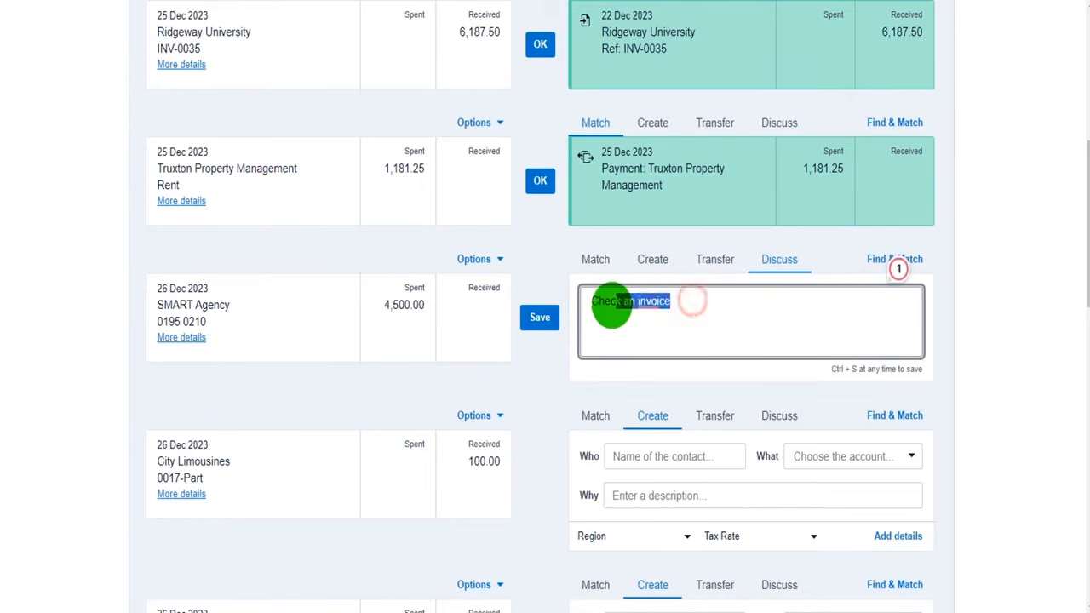
{"action": "key", "text": "BackSpace"}
{"action": "type", "text": "Ask your director"}
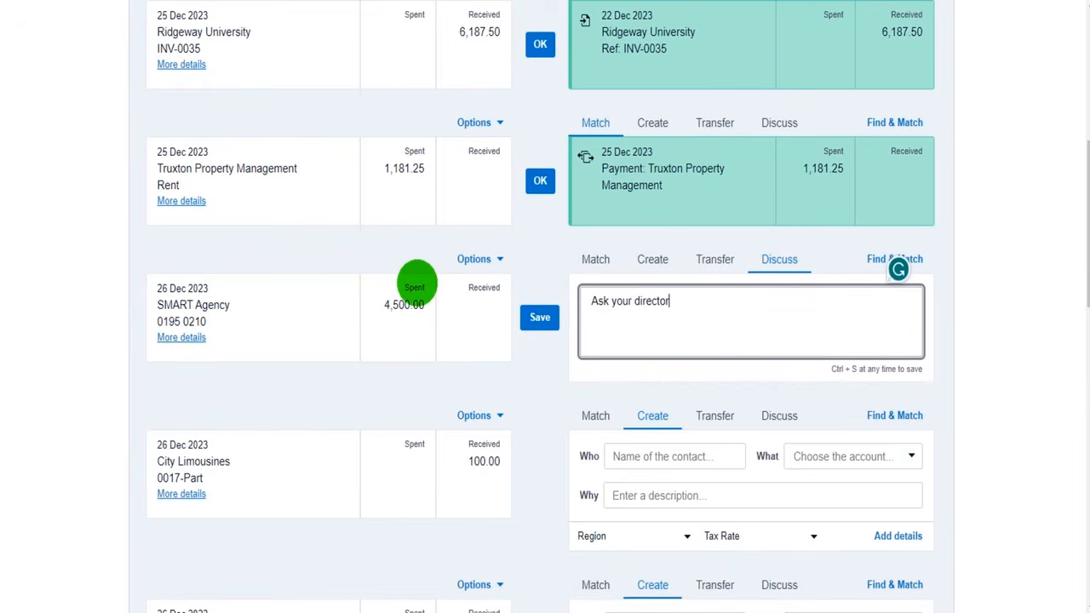
{"action": "left_click", "coordinate": [707, 301]}
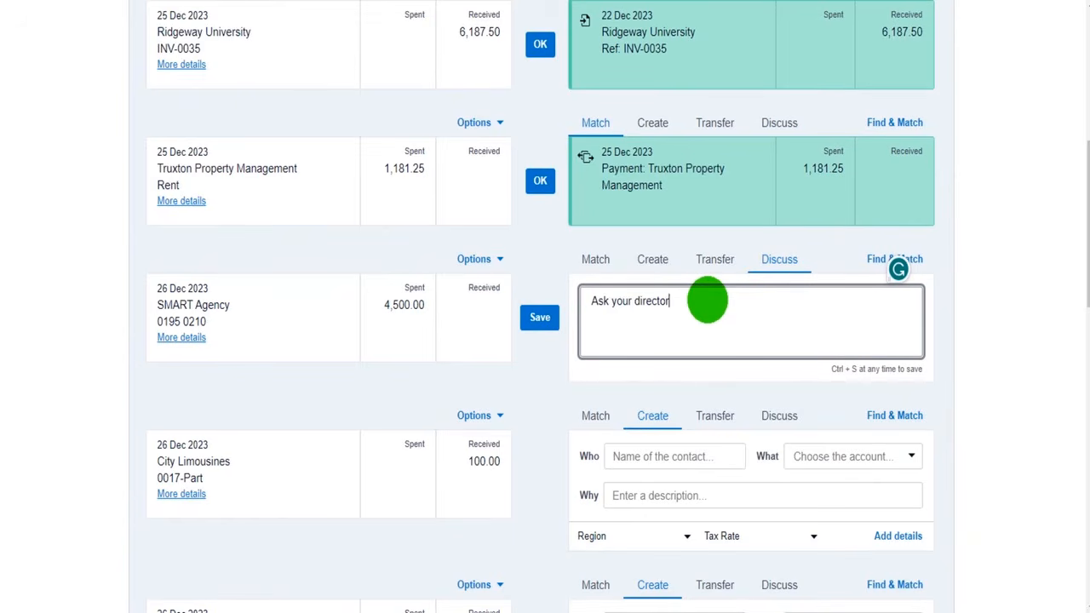
{"action": "key", "text": "ctrl+s"}
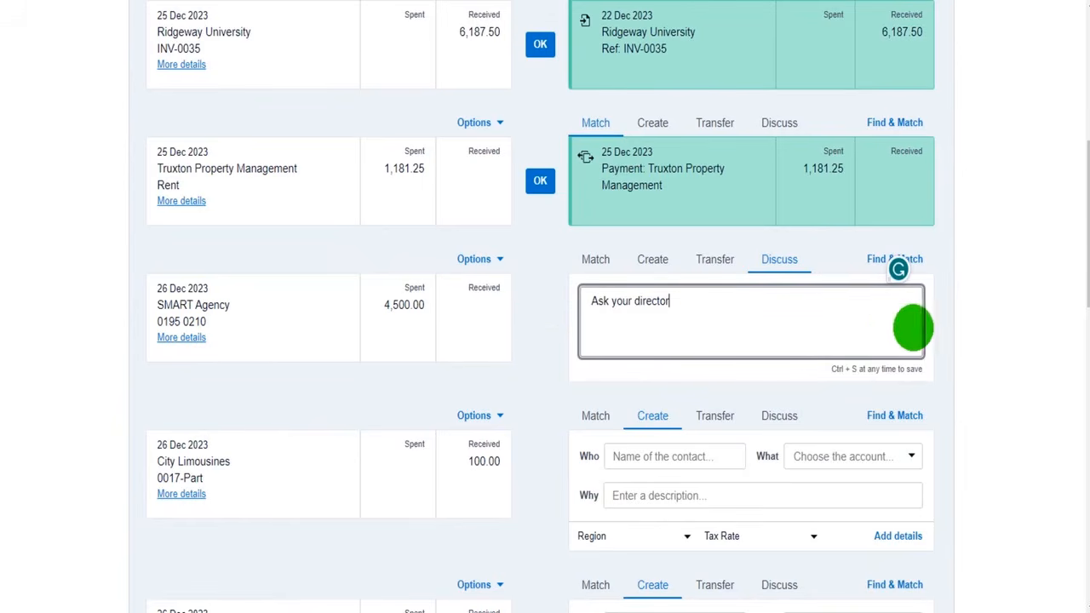
{"action": "left_click", "coordinate": [1023, 337]}
{"action": "scroll", "coordinate": [827, 377], "scroll_direction": "down", "scroll_amount": 1}
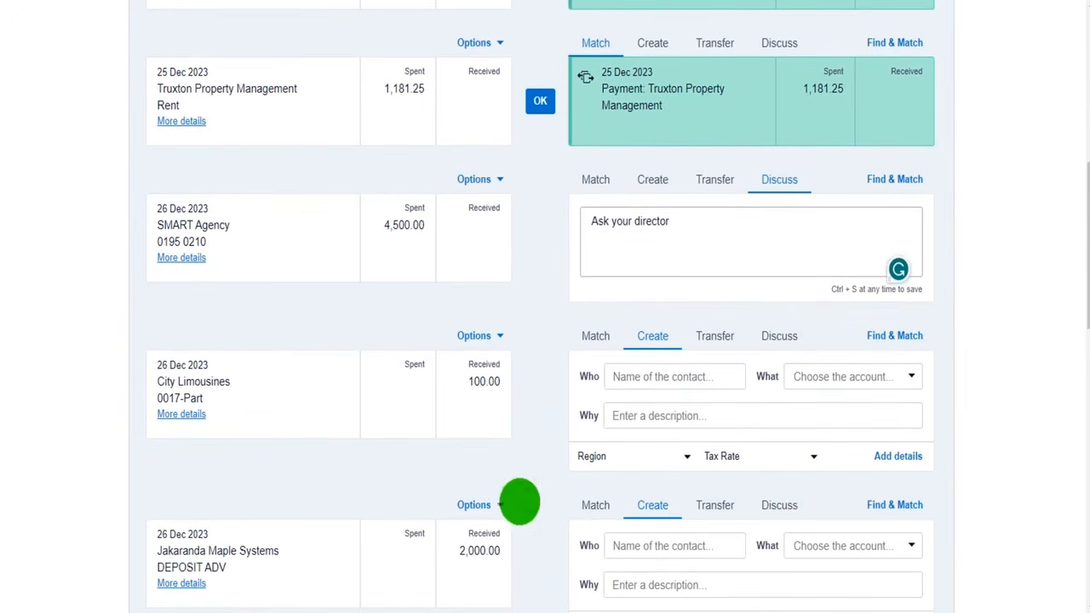
- Clear the discussion note from the SMART Agency line and save the change
{"action": "left_click_drag", "start_coordinate": [697, 222], "coordinate": [583, 221]}
{"action": "key", "text": "BackSpace"}
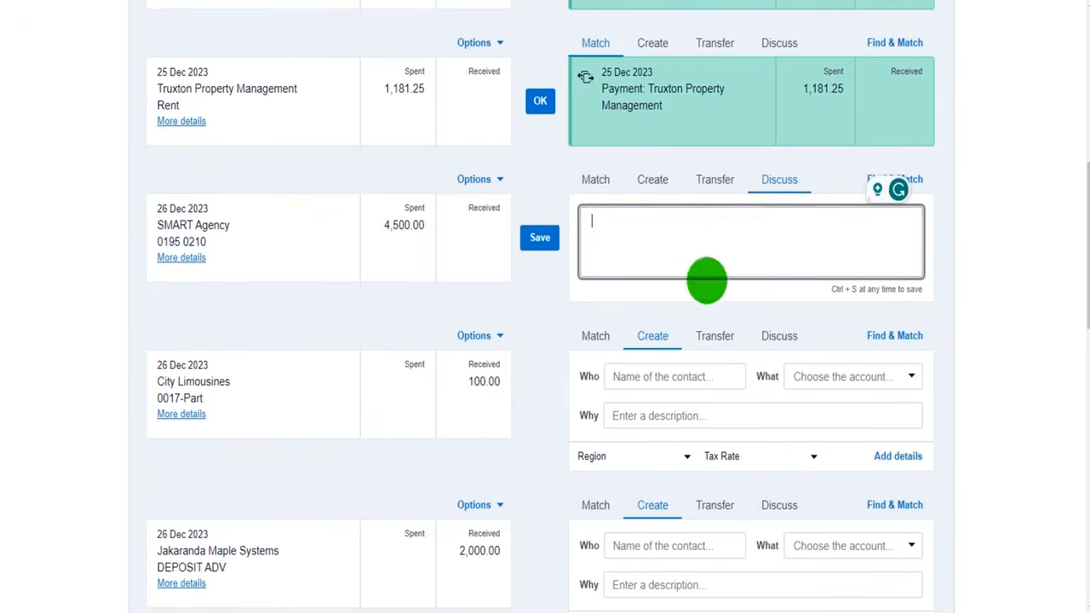
{"action": "left_click", "coordinate": [541, 239]}
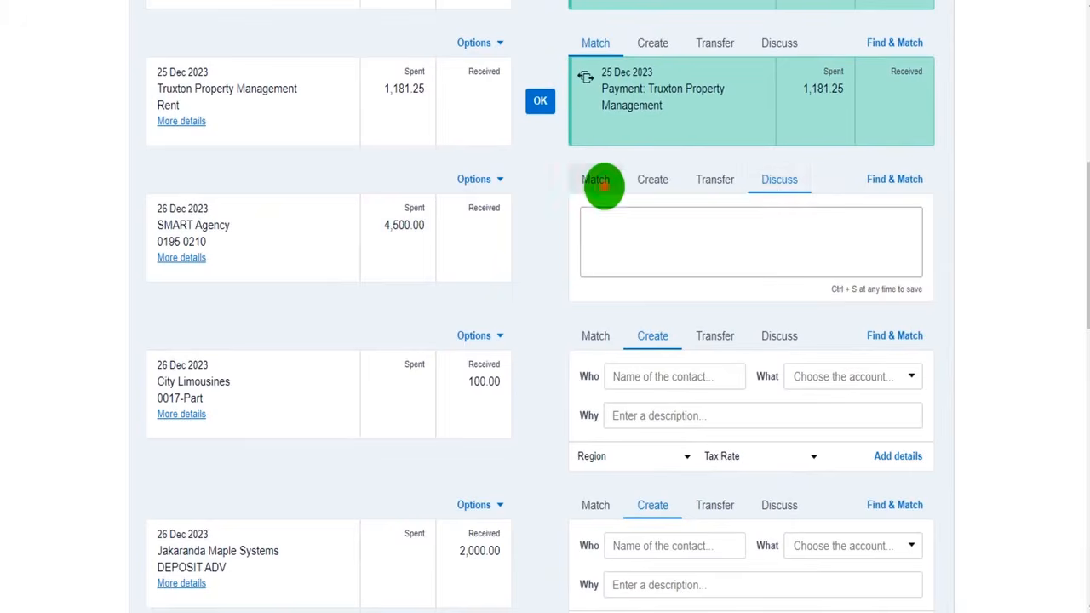
- View the matching transactions for the SMART Agency line once more and close the search without reconciling
{"action": "left_click", "coordinate": [598, 181]}
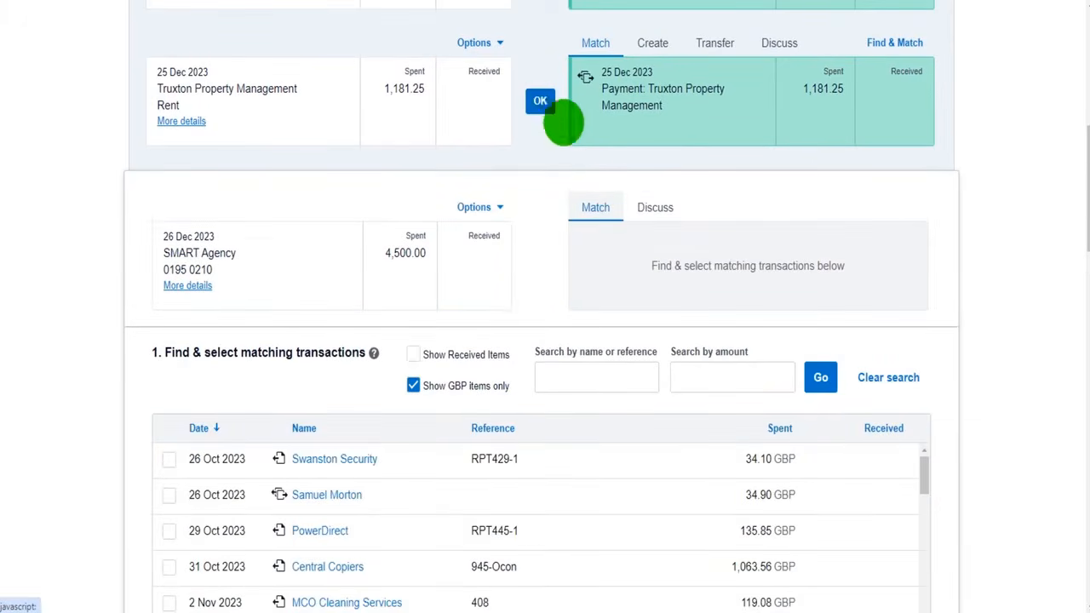
{"action": "scroll", "coordinate": [546, 199], "scroll_direction": "up", "scroll_amount": 3}
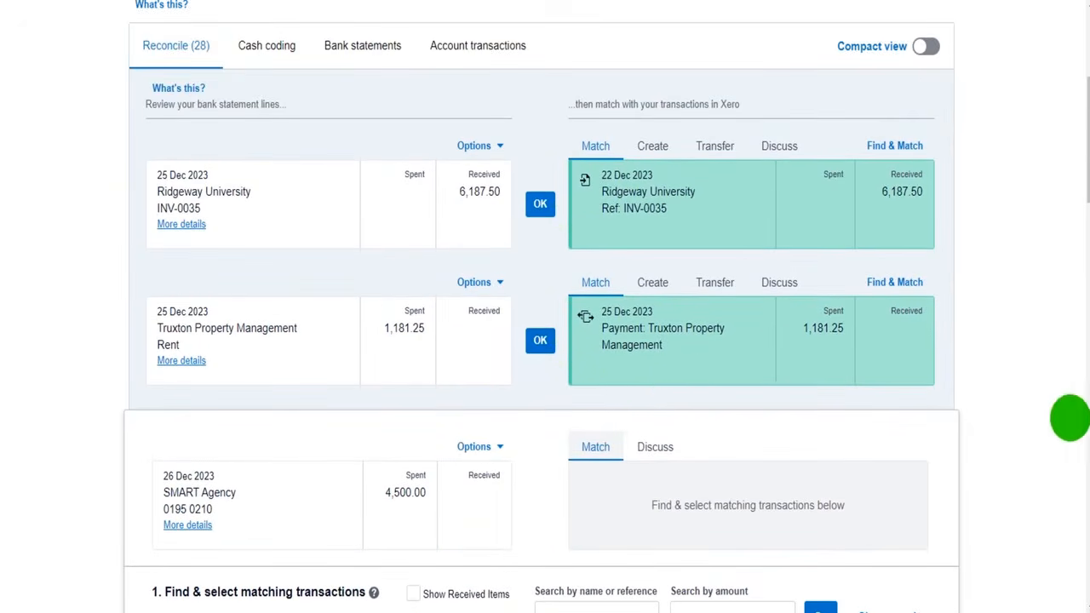
{"action": "scroll", "coordinate": [1002, 417], "scroll_direction": "down", "scroll_amount": 3}
{"action": "scroll", "coordinate": [980, 413], "scroll_direction": "down", "scroll_amount": 8}
{"action": "left_click", "coordinate": [907, 468]}
- Compare the date, name, reference and amount of the 25 Dec Ridgeway University line with its suggested match
{"action": "scroll", "coordinate": [702, 417], "scroll_direction": "up", "scroll_amount": 10}
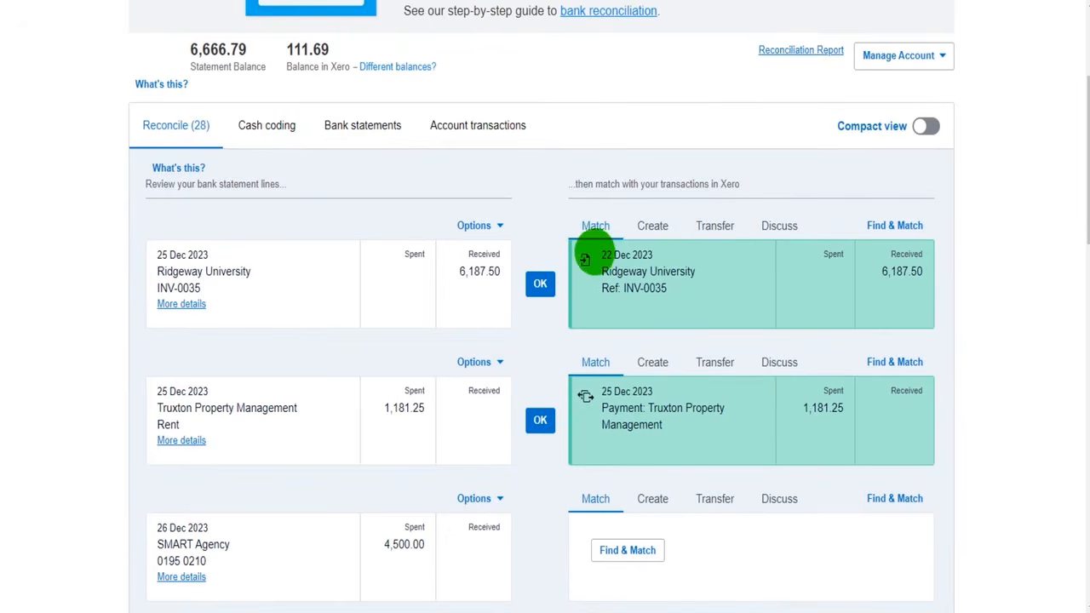
{"action": "left_click_drag", "start_coordinate": [613, 256], "coordinate": [871, 279]}
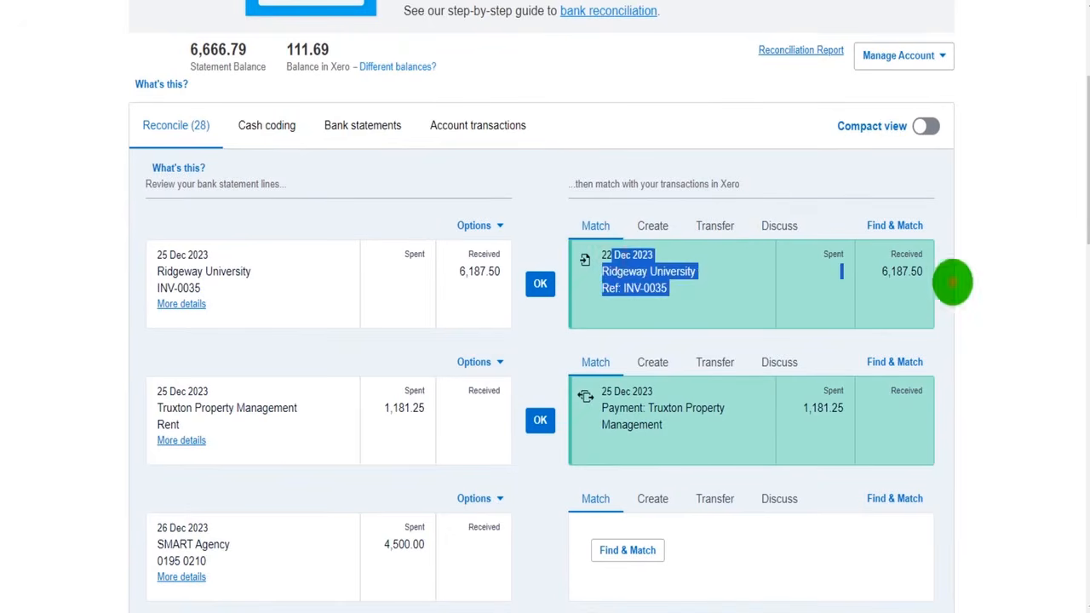
{"action": "left_click", "coordinate": [953, 282]}
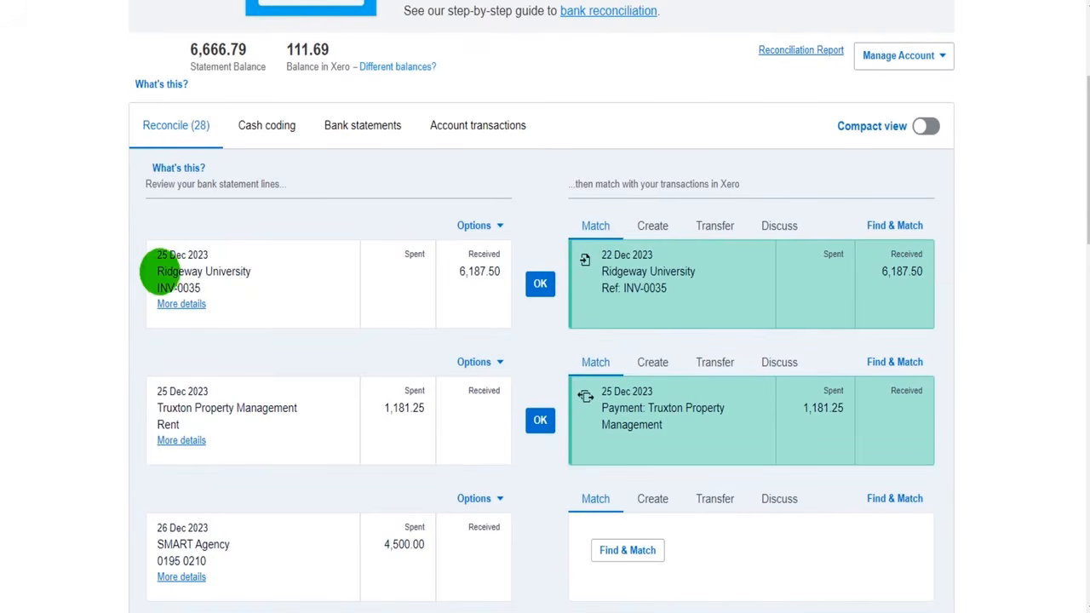
{"action": "left_click", "coordinate": [160, 255]}
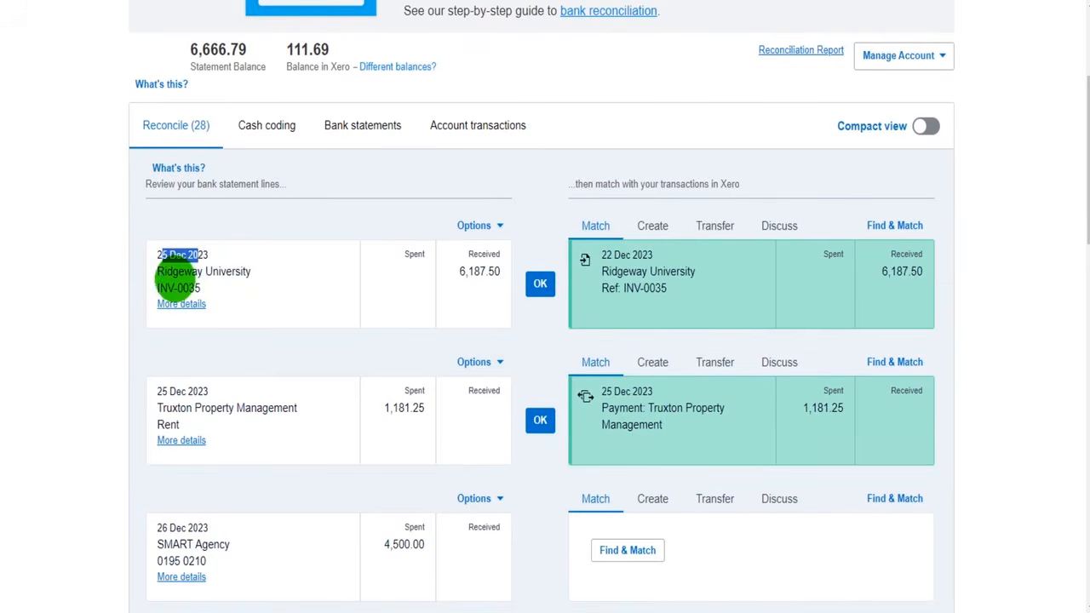
{"action": "mouse_move", "coordinate": [168, 273]}
{"action": "left_mouse_down"}
{"action": "mouse_move", "coordinate": [250, 272]}
{"action": "mouse_move", "coordinate": [173, 287]}
{"action": "left_mouse_up"}
{"action": "left_click", "coordinate": [467, 273]}
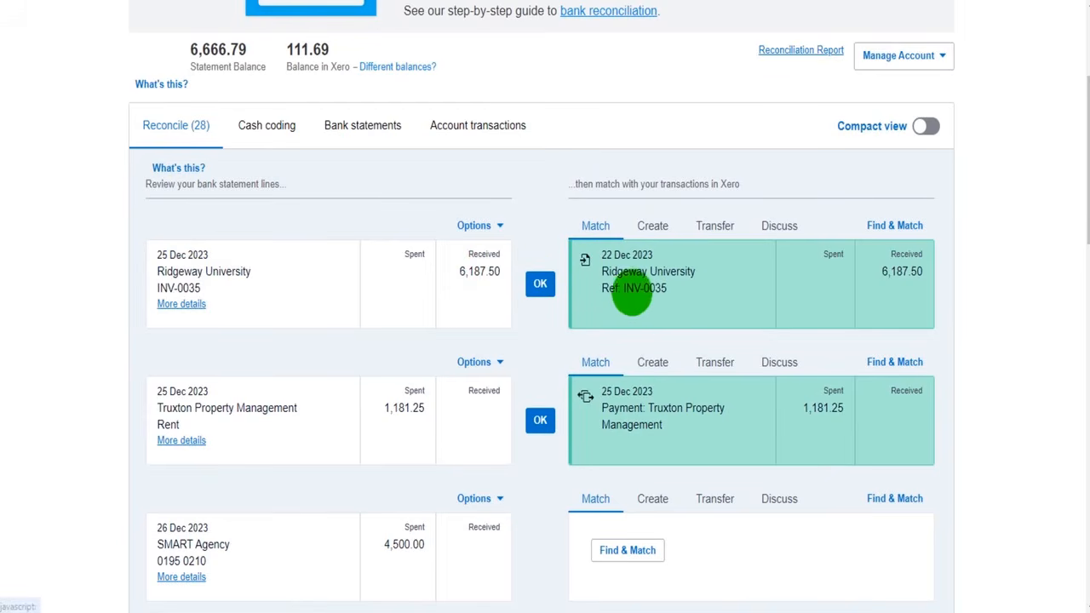
{"action": "left_click_drag", "start_coordinate": [652, 248], "coordinate": [660, 288]}
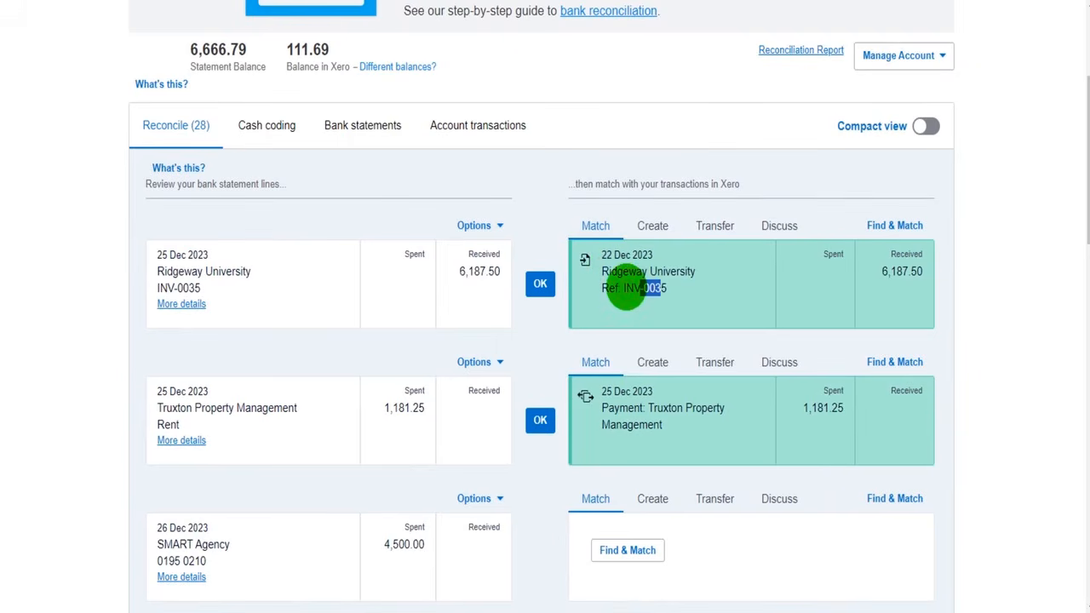
{"action": "left_click_drag", "start_coordinate": [883, 271], "coordinate": [911, 274]}
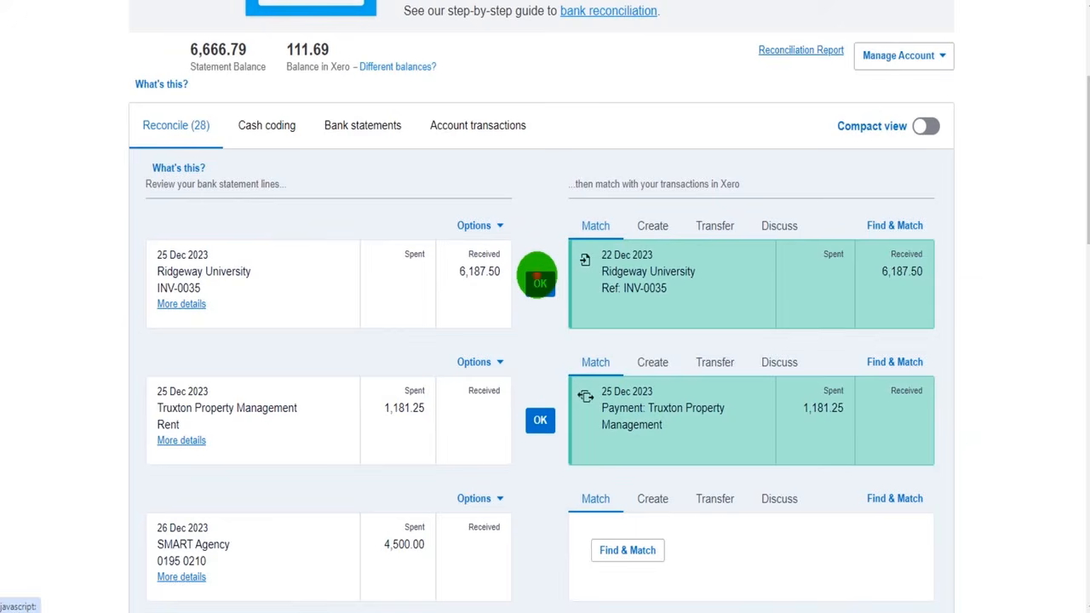
- Reconcile the 25 Dec Ridgeway University line with its suggested match and compare the statement balance with the balance in Xero
{"action": "left_click", "coordinate": [540, 279]}
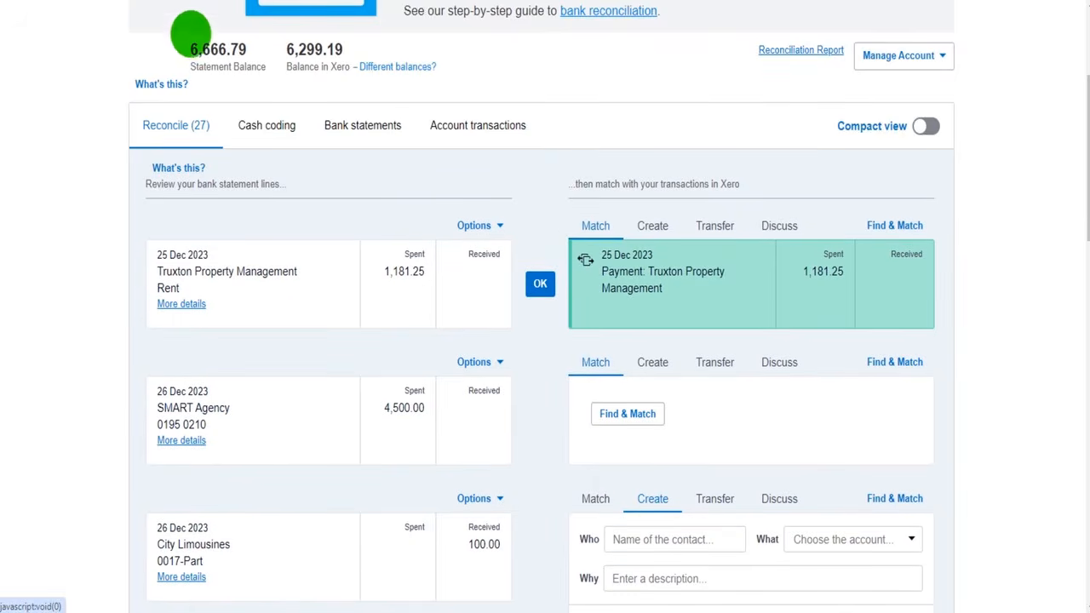
{"action": "left_click_drag", "start_coordinate": [189, 51], "coordinate": [335, 40]}
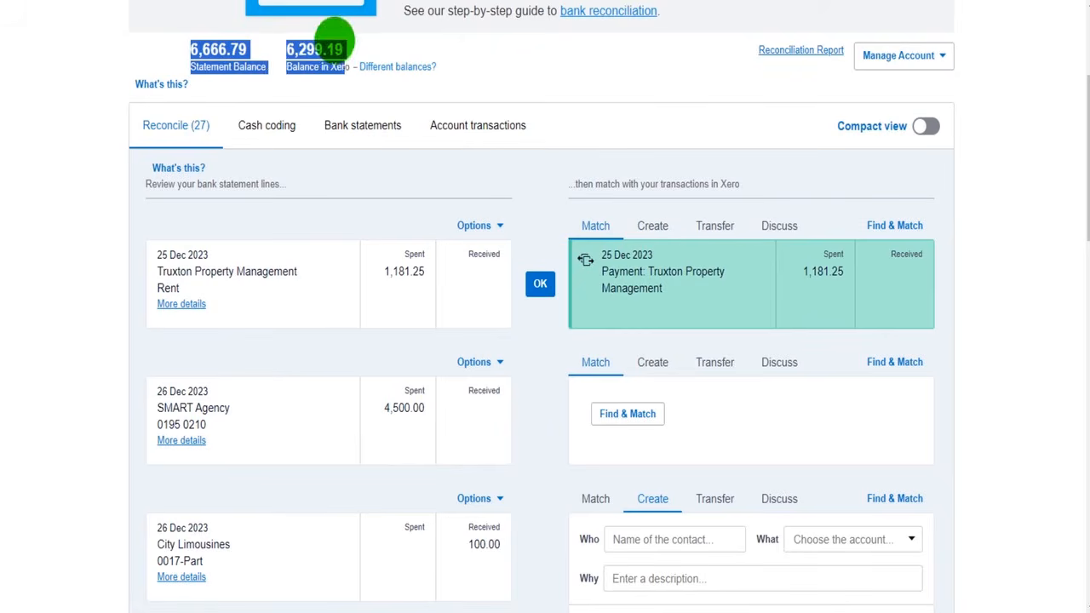
{"action": "left_click", "coordinate": [323, 45]}
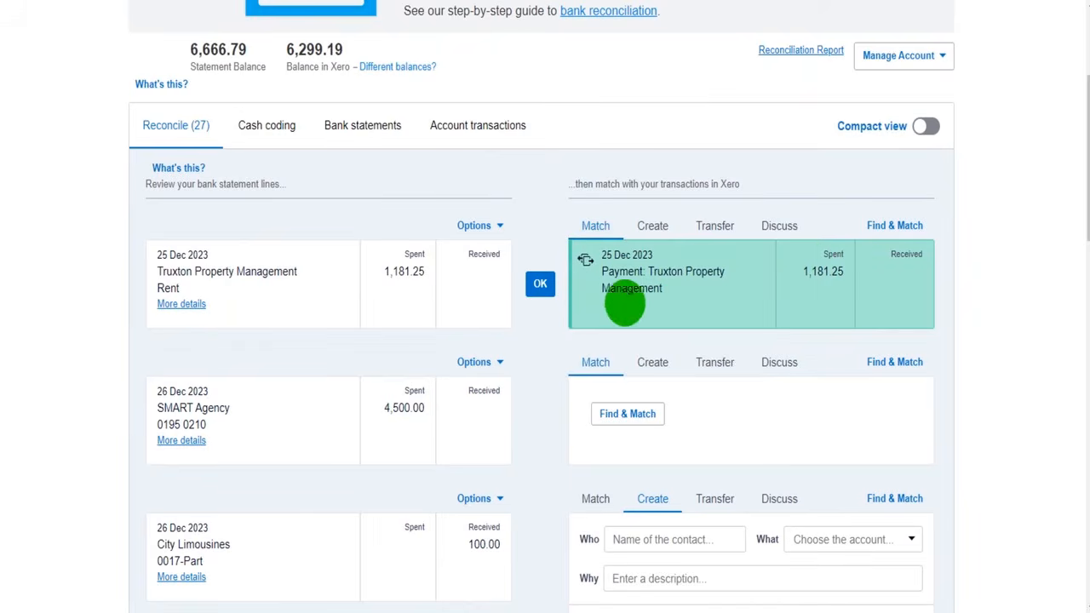
{"action": "scroll", "coordinate": [540, 283], "scroll_direction": "down", "scroll_amount": 1}
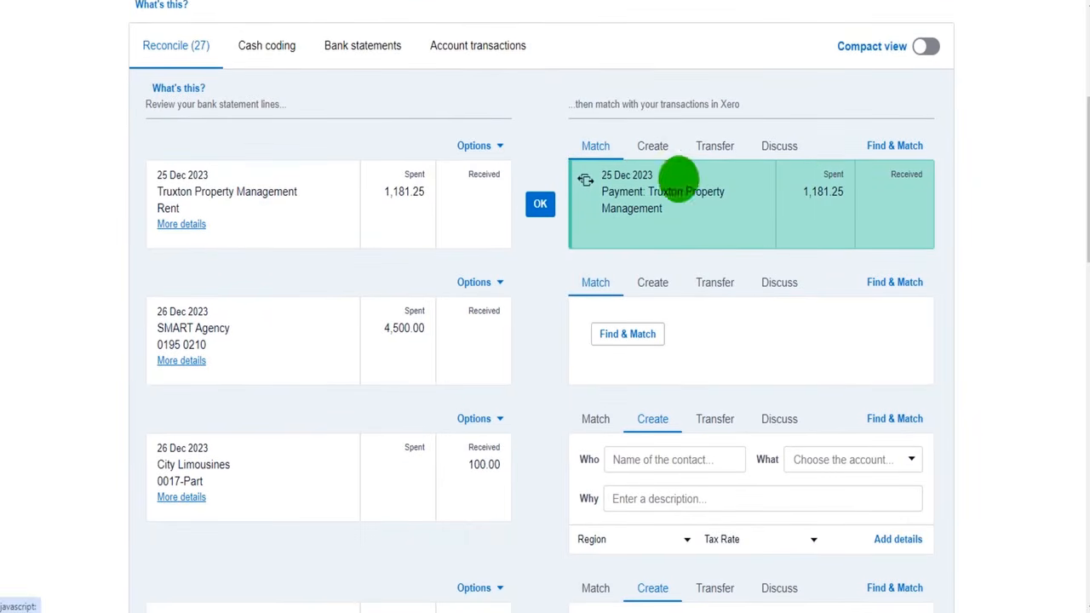
- Review the unreconciled statement lines on the first page and the match or create suggestion beside each one
{"action": "scroll", "coordinate": [530, 320], "scroll_direction": "down", "scroll_amount": 6}
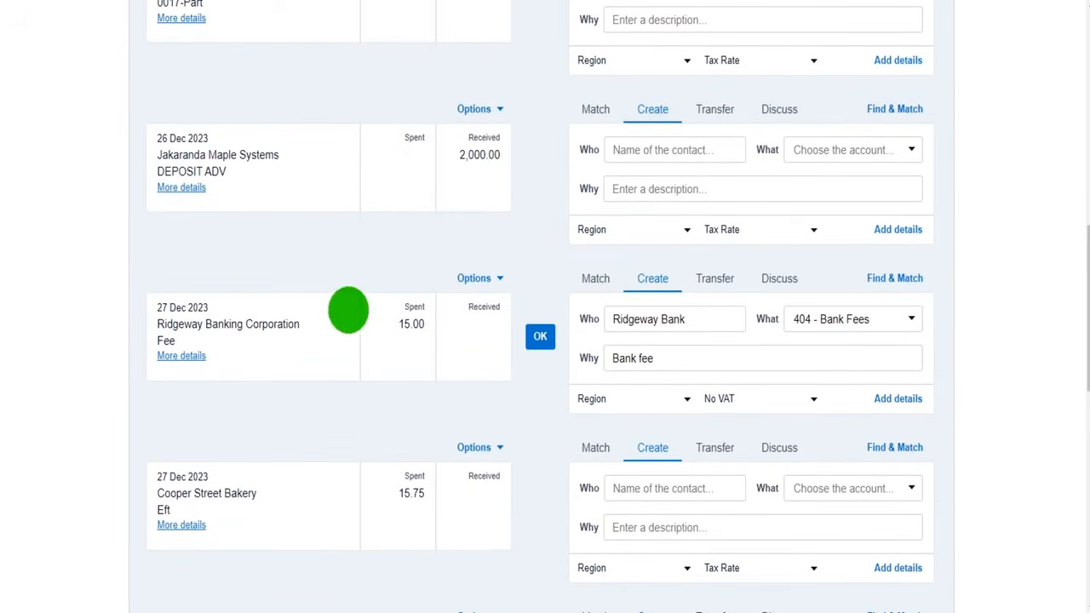
{"action": "scroll", "coordinate": [343, 334], "scroll_direction": "up", "scroll_amount": 6}
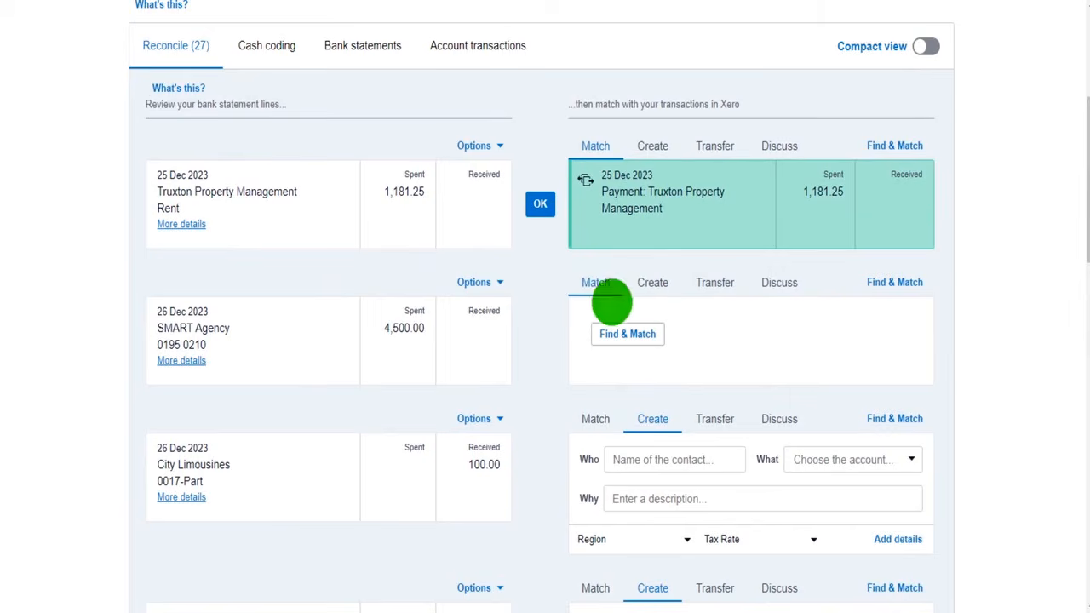
{"action": "scroll", "coordinate": [647, 334], "scroll_direction": "down", "scroll_amount": 3}
{"action": "scroll", "coordinate": [749, 255], "scroll_direction": "up", "scroll_amount": 2}
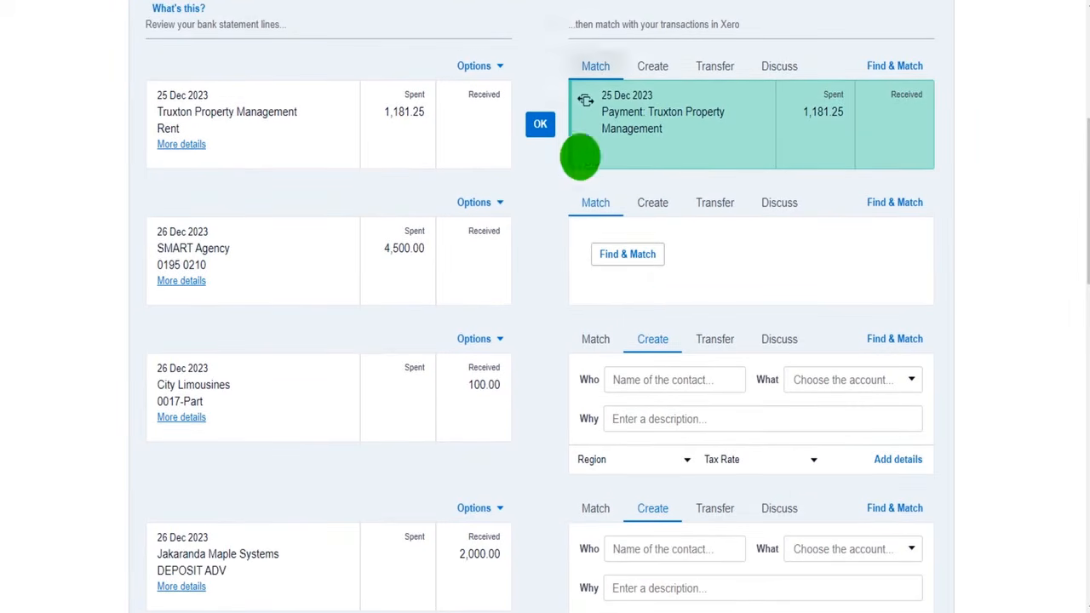
{"action": "scroll", "coordinate": [644, 304], "scroll_direction": "down", "scroll_amount": 4}
{"action": "scroll", "coordinate": [664, 296], "scroll_direction": "down", "scroll_amount": 10}
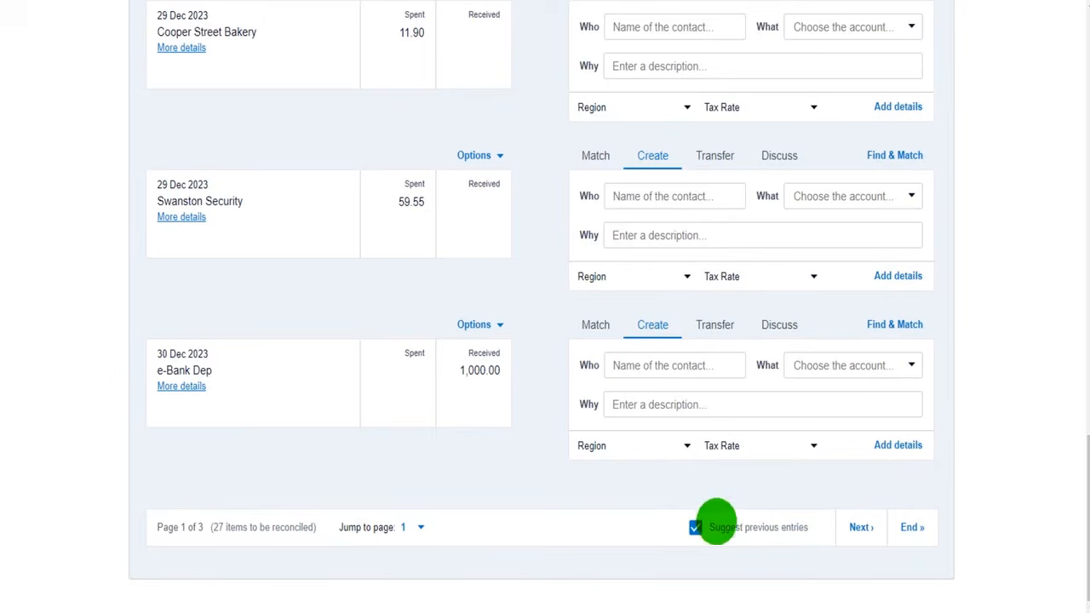
{"action": "scroll", "coordinate": [754, 528], "scroll_direction": "up", "scroll_amount": 10}
{"action": "scroll", "coordinate": [759, 124], "scroll_direction": "up", "scroll_amount": 5}
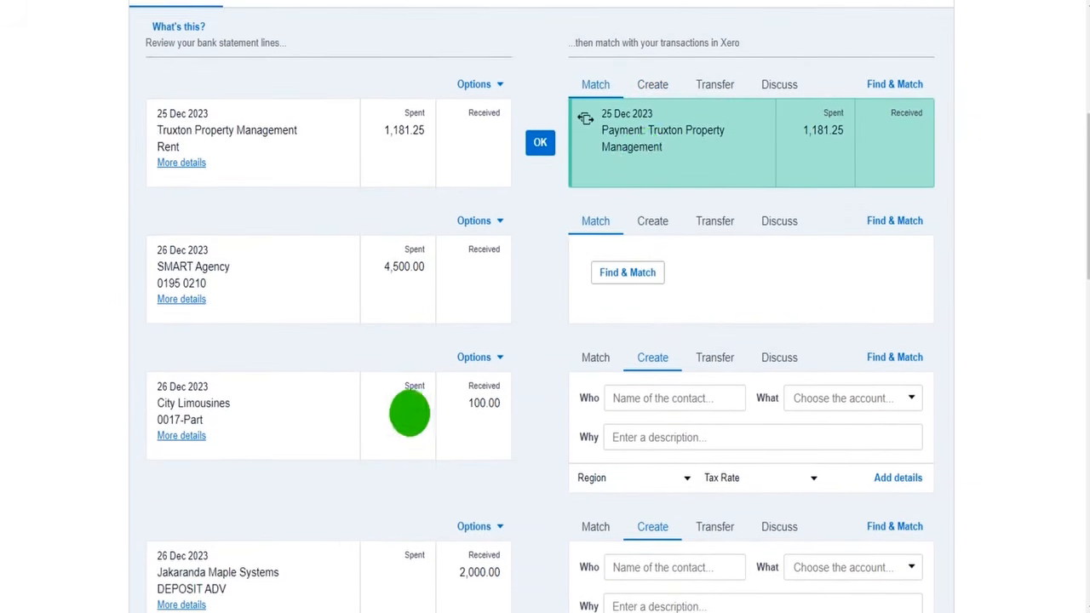
- Switch the 26 Dec SMART Agency line from matching to creating a new transaction
{"action": "scroll", "coordinate": [523, 477], "scroll_direction": "down", "scroll_amount": 3}
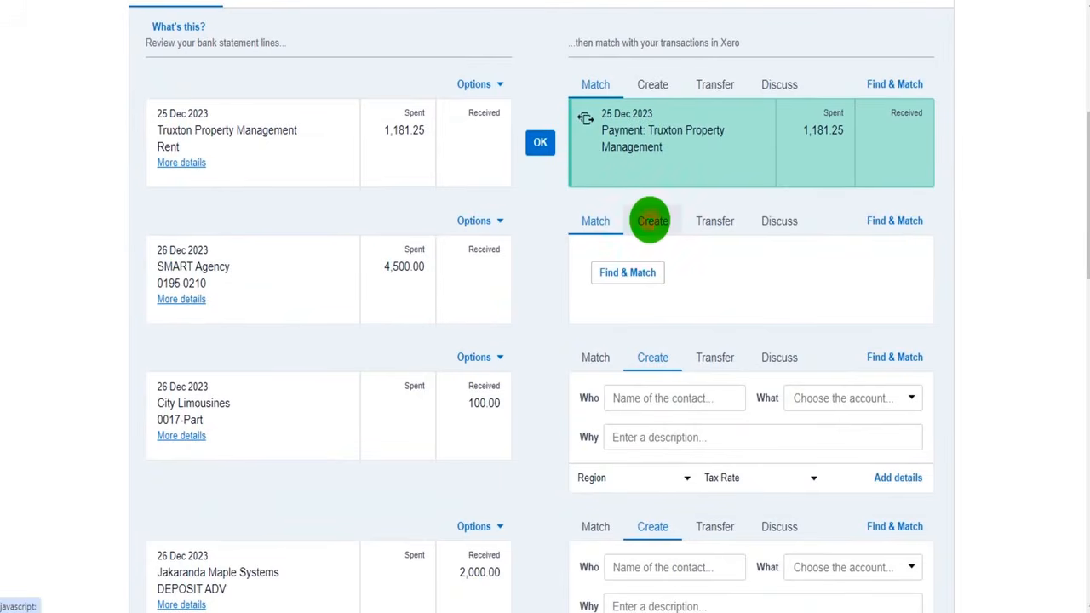
{"action": "left_click", "coordinate": [650, 220]}
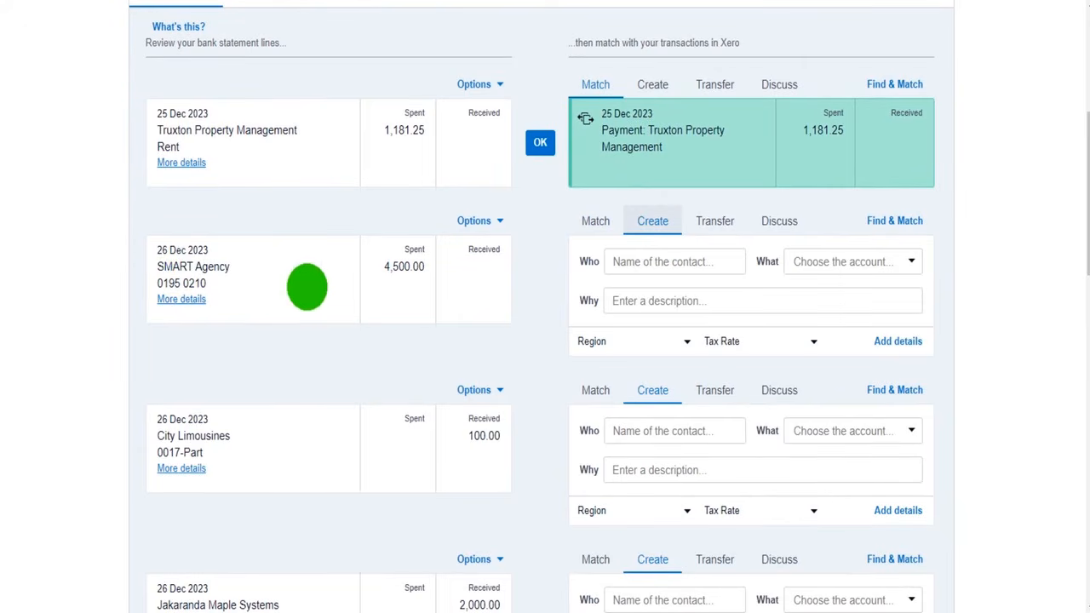
{"action": "scroll", "coordinate": [603, 295], "scroll_direction": "down", "scroll_amount": 1}
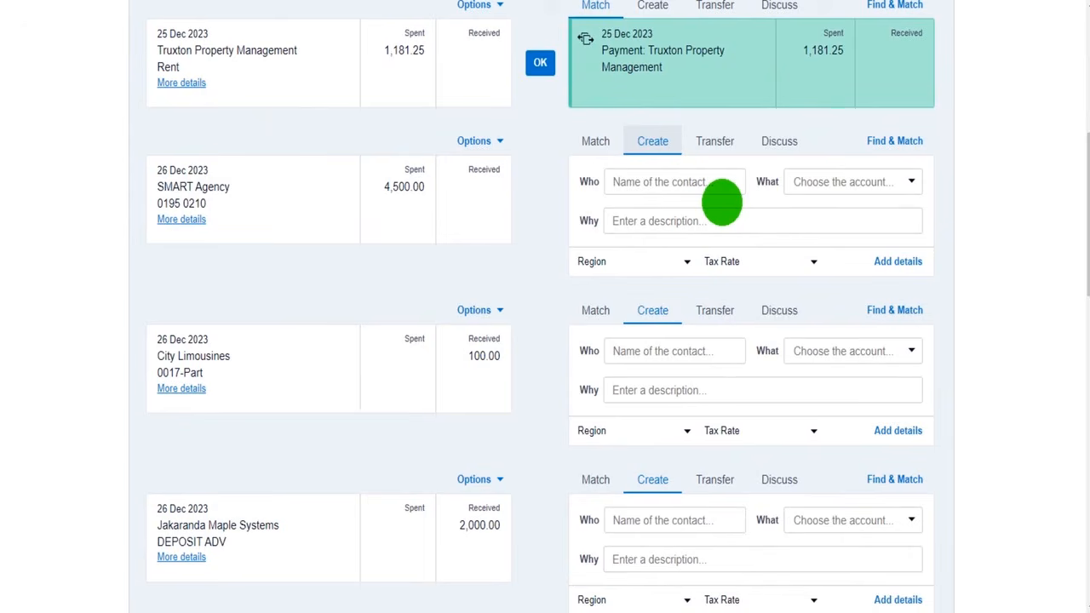
{"action": "scroll", "coordinate": [633, 301], "scroll_direction": "up", "scroll_amount": 1}
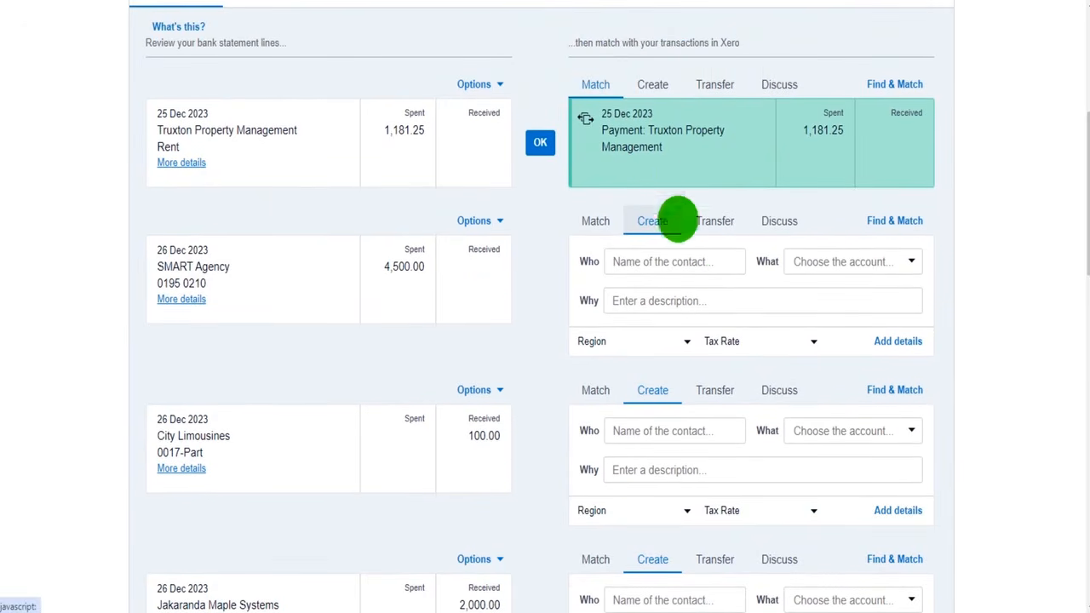
- Examine the statement lines from Truxton Property Management to e-Bank Dep, including the rule suggested for the 28 Dec 7-Eleven line
{"action": "scroll", "coordinate": [641, 248], "scroll_direction": "up", "scroll_amount": 2}
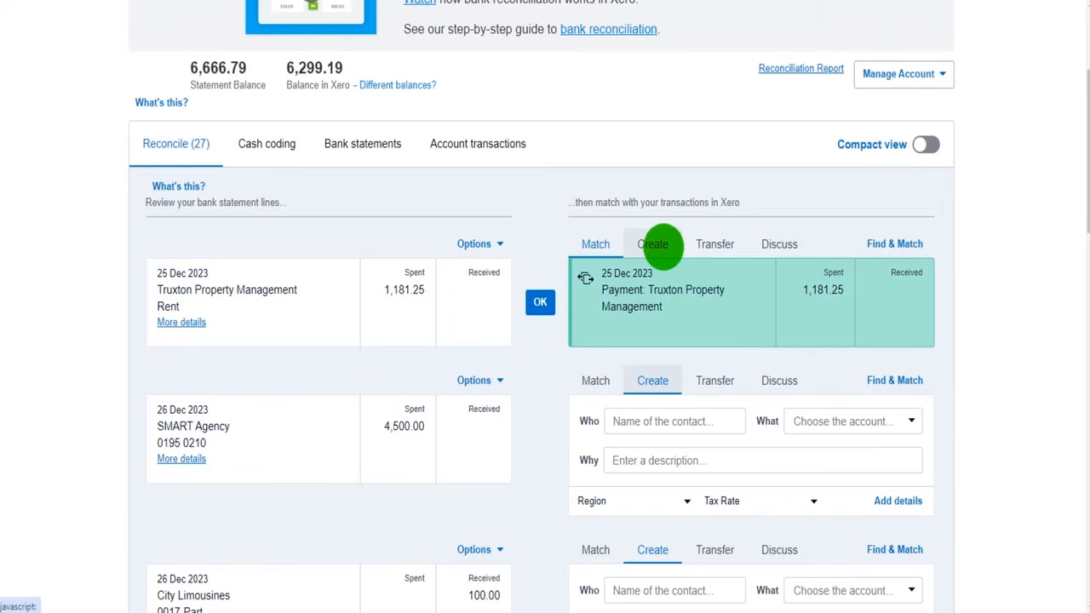
{"action": "scroll", "coordinate": [662, 246], "scroll_direction": "down", "scroll_amount": 1}
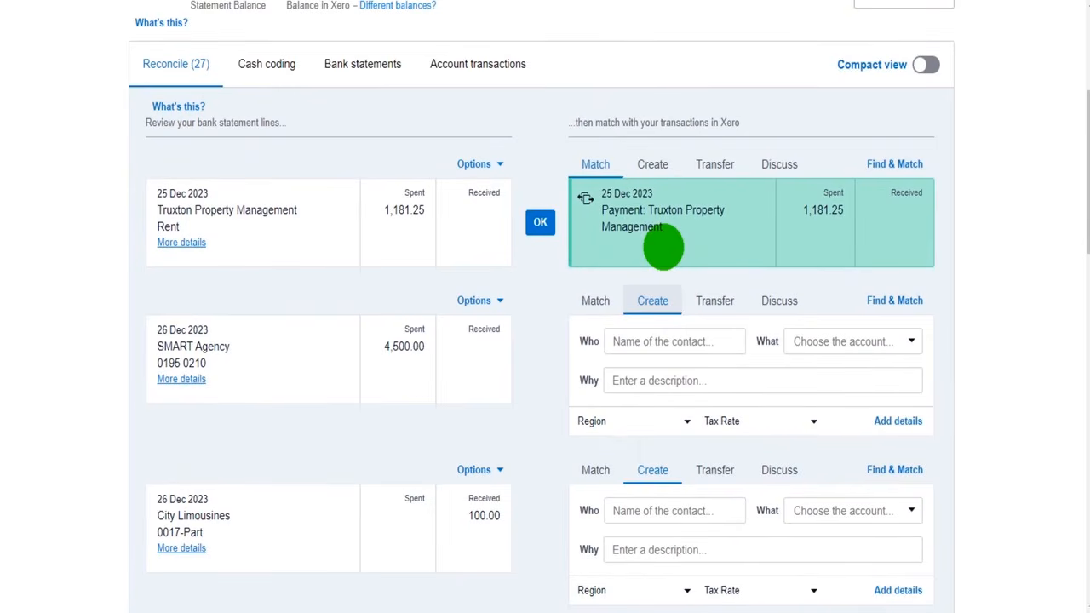
{"action": "scroll", "coordinate": [496, 256], "scroll_direction": "down", "scroll_amount": 2}
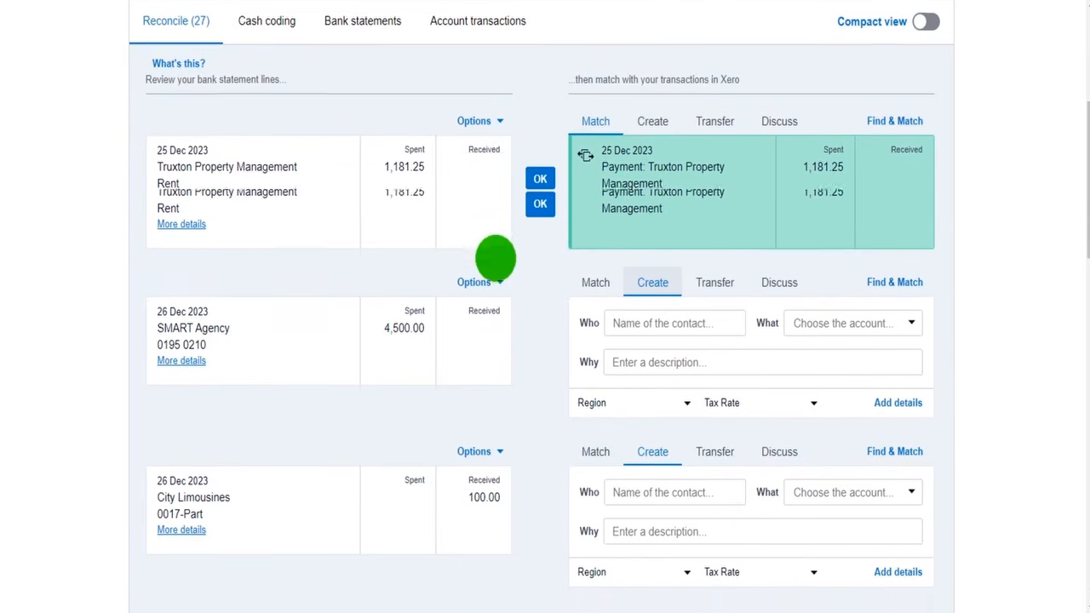
{"action": "scroll", "coordinate": [508, 246], "scroll_direction": "down", "scroll_amount": 1}
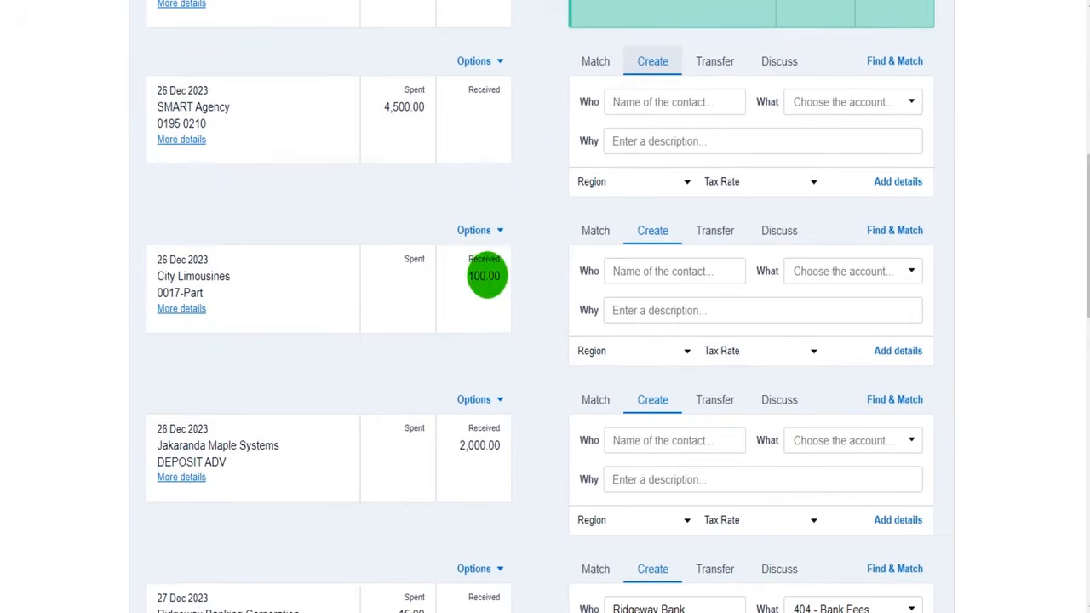
{"action": "scroll", "coordinate": [486, 273], "scroll_direction": "down", "scroll_amount": 7}
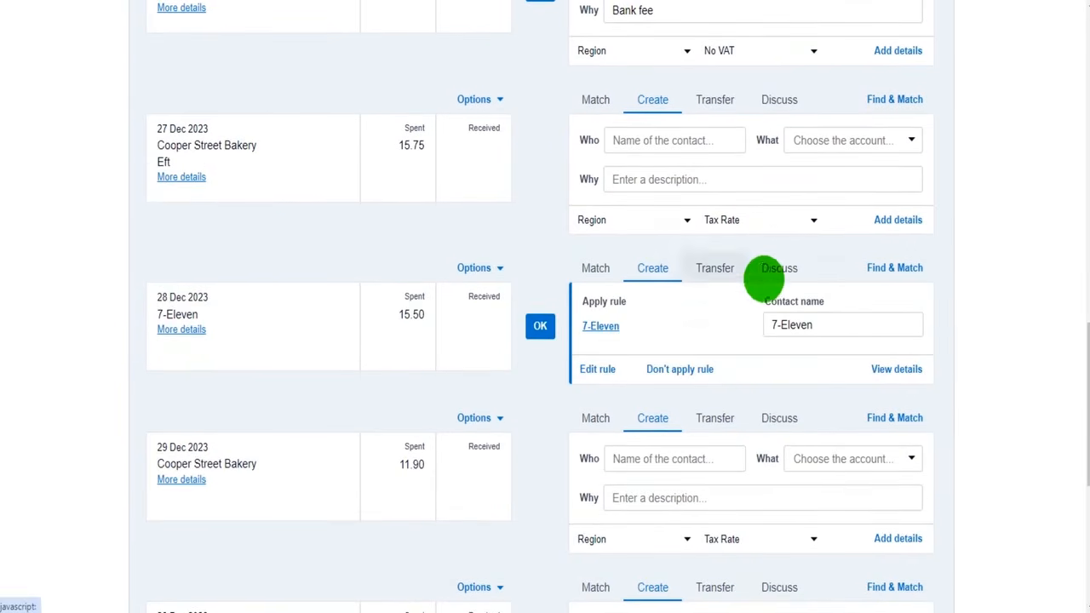
{"action": "scroll", "coordinate": [584, 389], "scroll_direction": "down", "scroll_amount": 3}
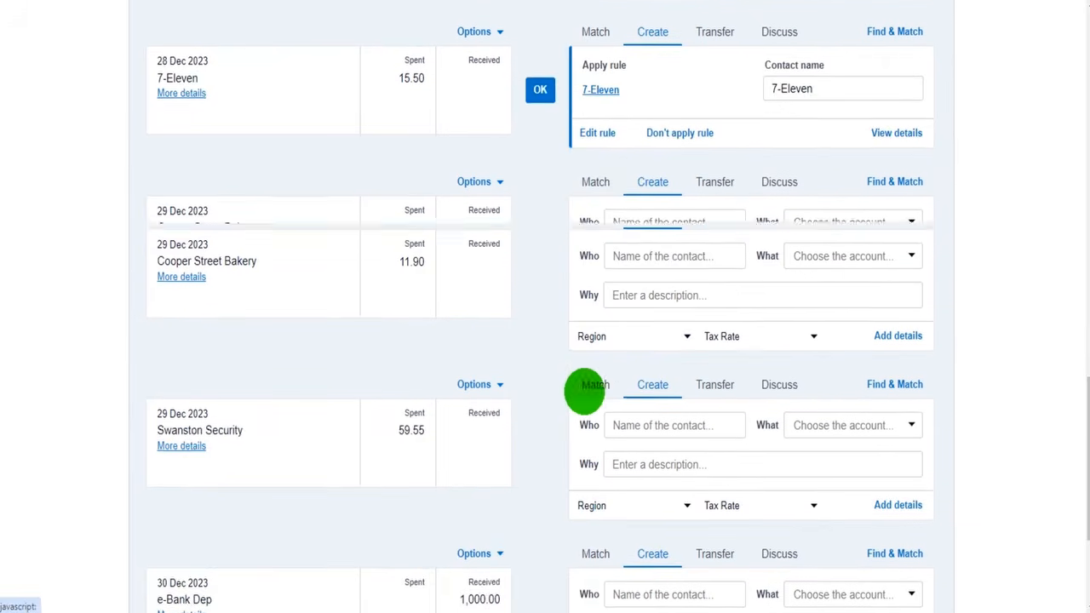
{"action": "scroll", "coordinate": [721, 348], "scroll_direction": "up", "scroll_amount": 3}
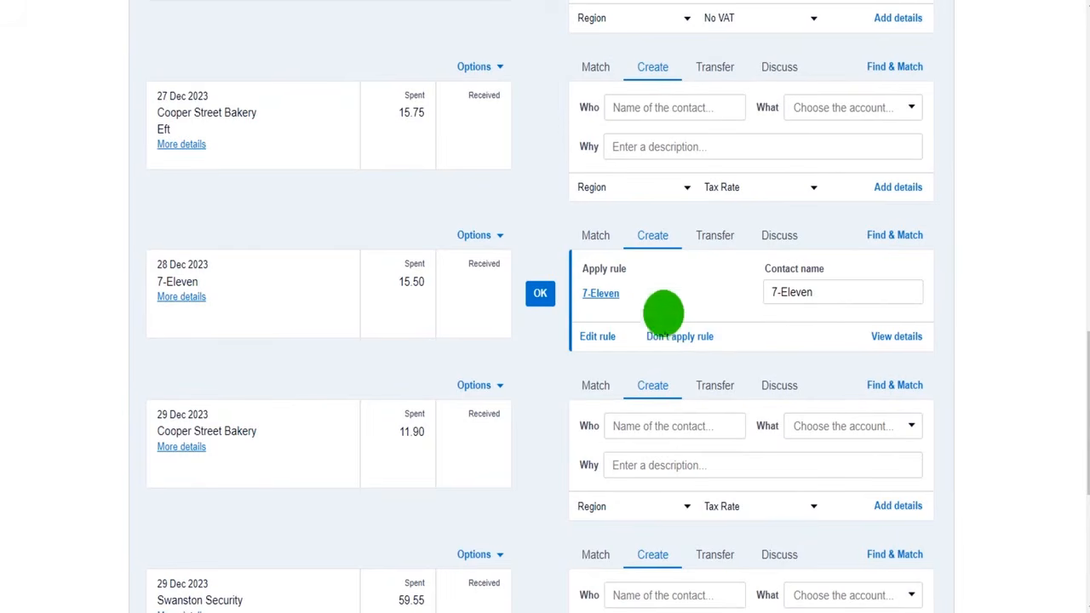
{"action": "scroll", "coordinate": [660, 323], "scroll_direction": "up", "scroll_amount": 5}
{"action": "scroll", "coordinate": [664, 344], "scroll_direction": "up", "scroll_amount": 7}
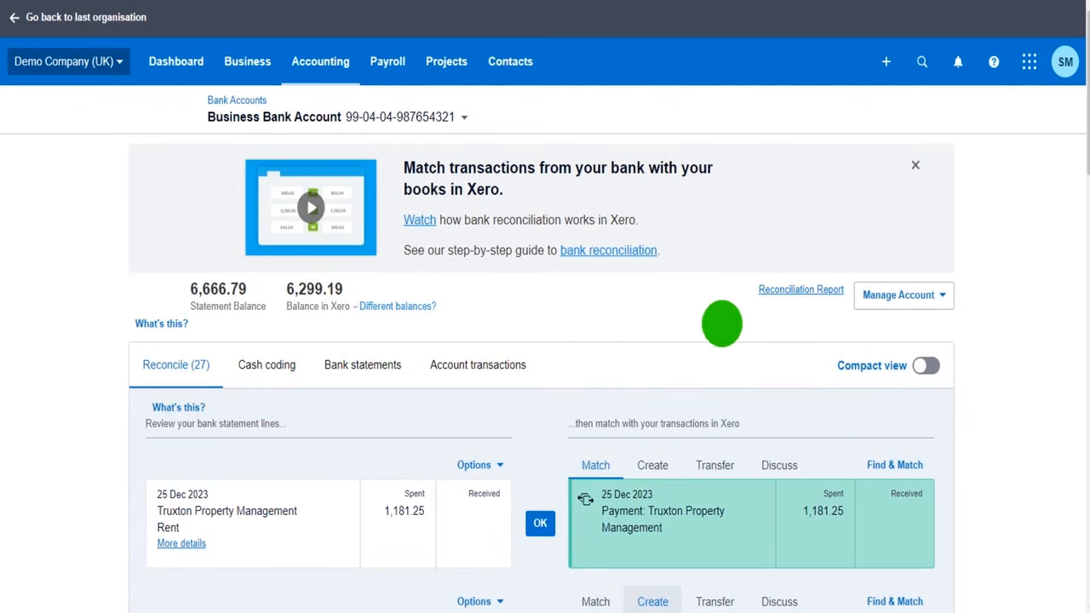
- Compare the Truxton Property Management match with the prefilled Ridgeway Banking Corporation fee and the 7-Eleven rule suggestion
{"action": "scroll", "coordinate": [749, 460], "scroll_direction": "down", "scroll_amount": 10}
{"action": "scroll", "coordinate": [672, 341], "scroll_direction": "down", "scroll_amount": 2}
{"action": "scroll", "coordinate": [678, 341], "scroll_direction": "up", "scroll_amount": 11}
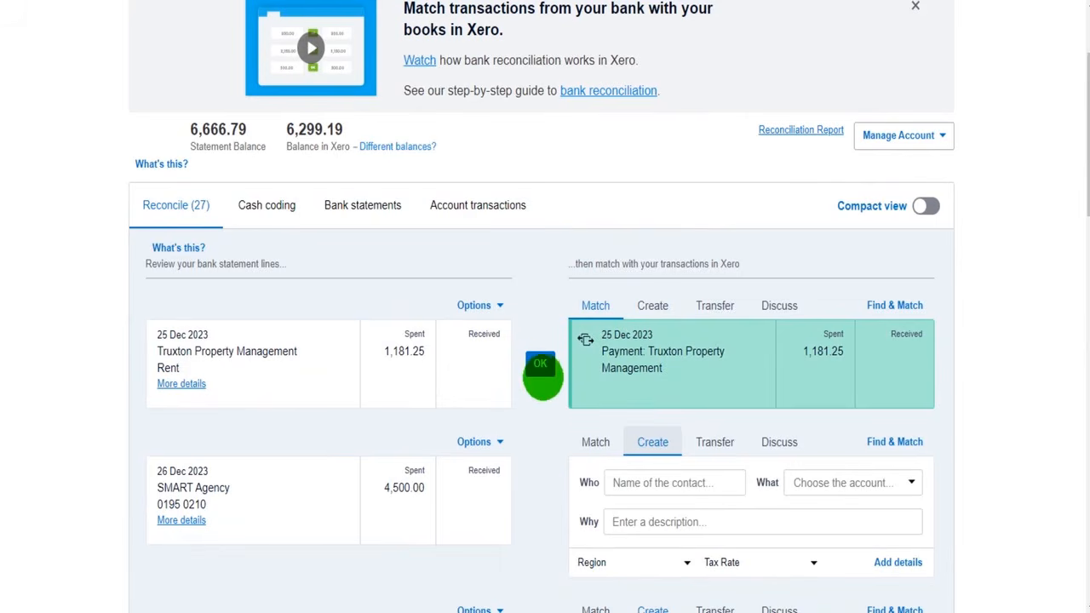
{"action": "scroll", "coordinate": [576, 372], "scroll_direction": "down", "scroll_amount": 9}
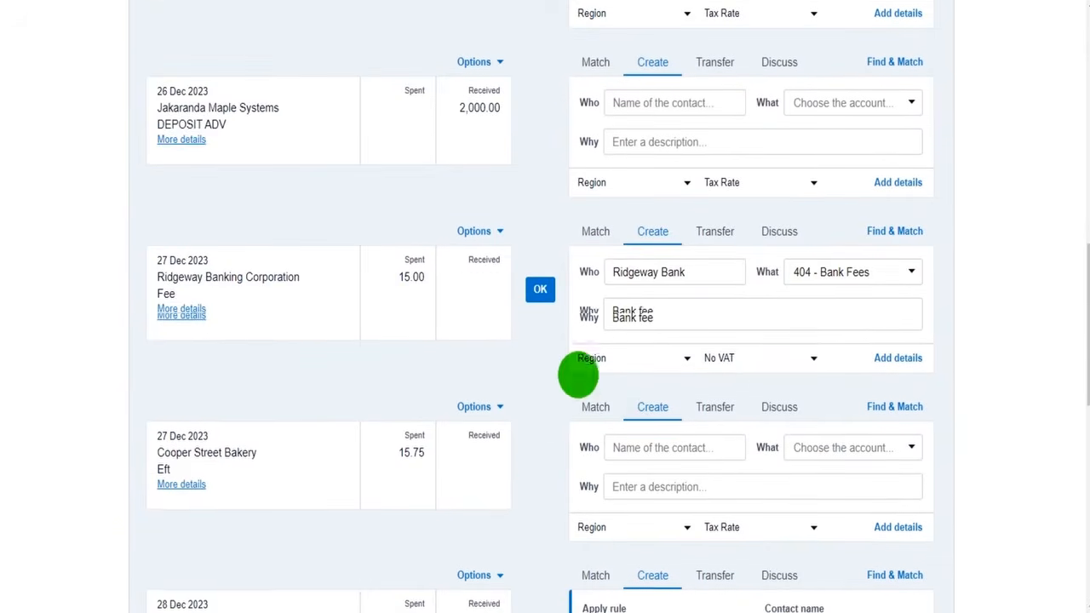
{"action": "scroll", "coordinate": [710, 396], "scroll_direction": "down", "scroll_amount": 4}
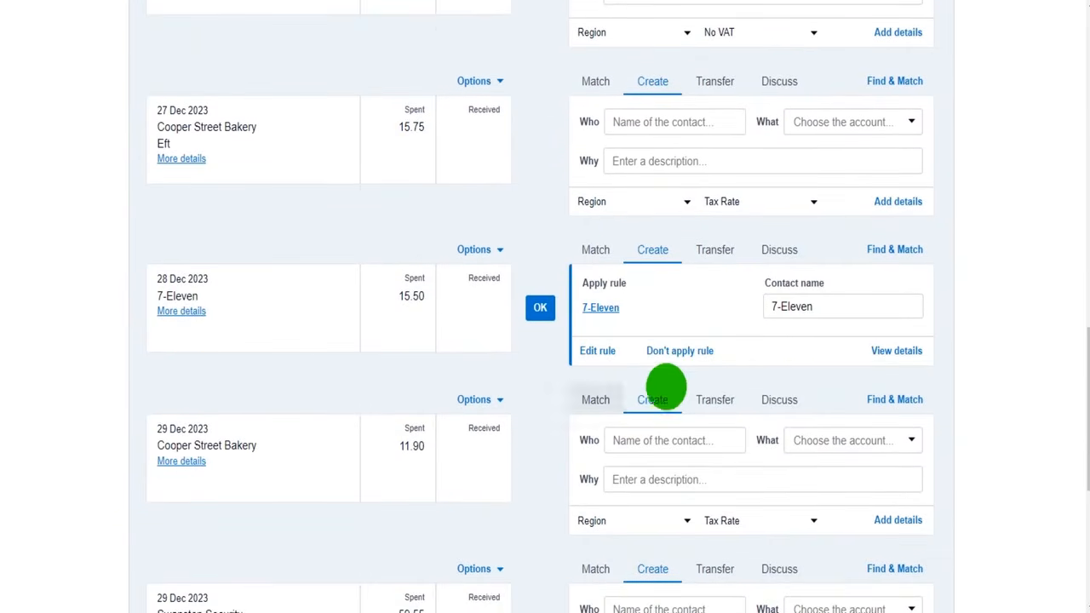
- Check the payee names on the 27 Dec Cooper Street Bakery and 26 Dec Jakaranda Maple Systems lines, then return to the account balances
{"action": "scroll", "coordinate": [664, 382], "scroll_direction": "up", "scroll_amount": 2}
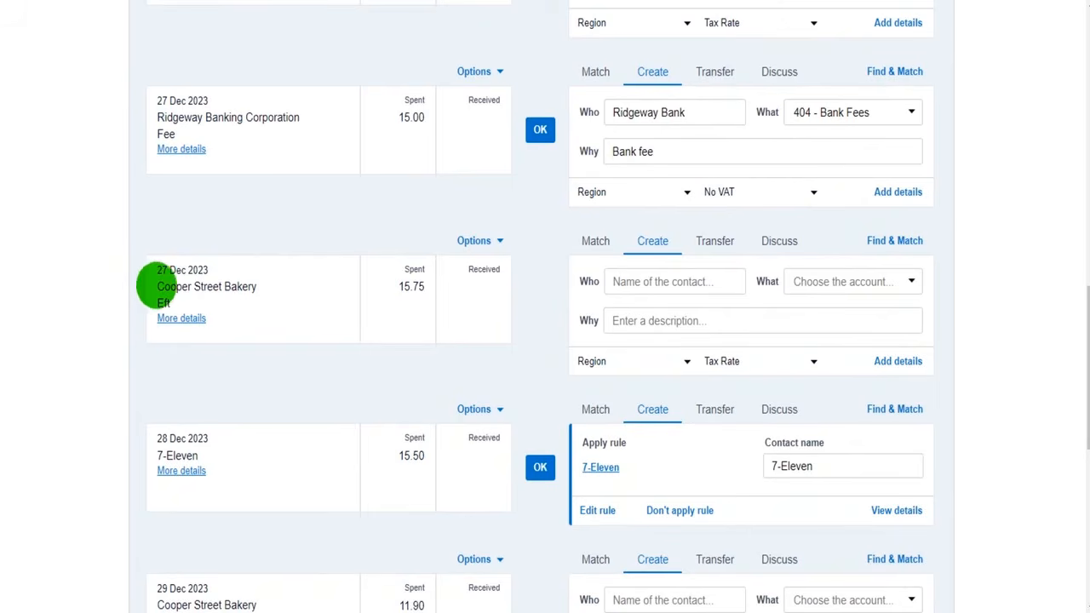
{"action": "left_click_drag", "start_coordinate": [158, 286], "coordinate": [247, 286]}
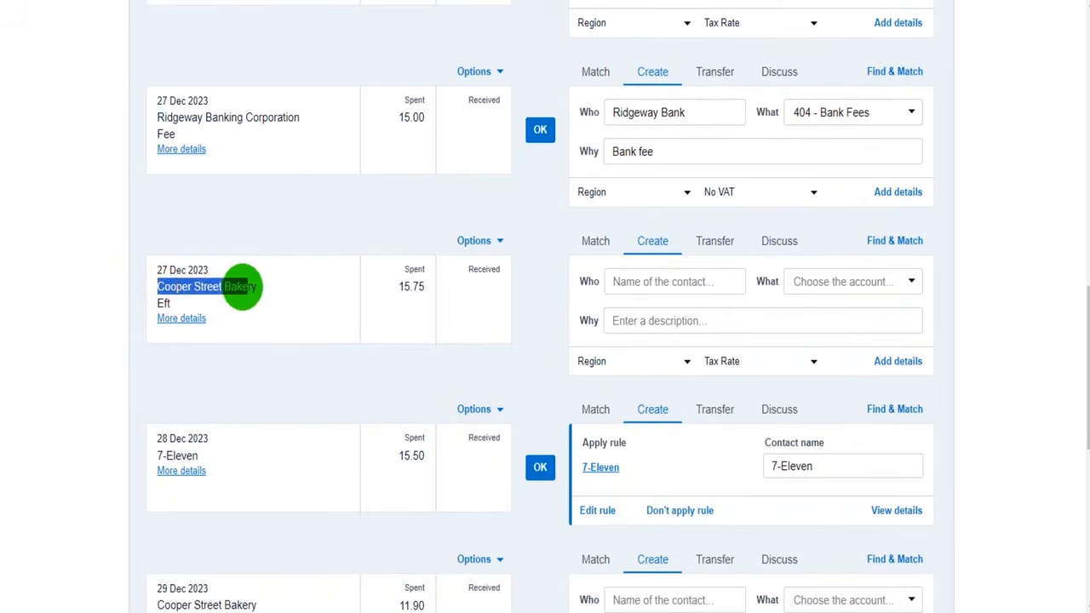
{"action": "left_click", "coordinate": [202, 289]}
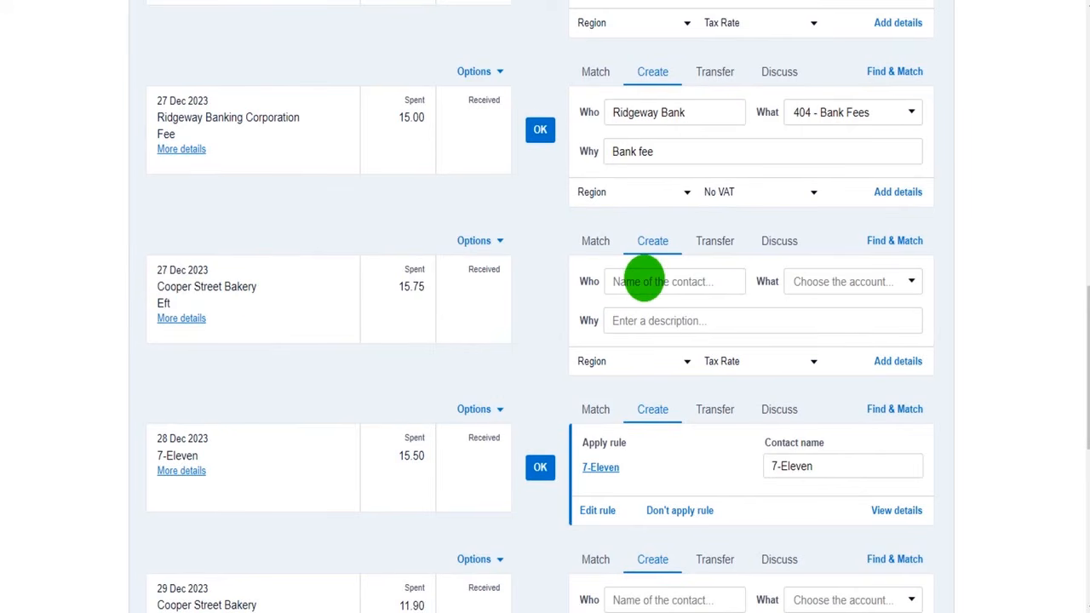
{"action": "scroll", "coordinate": [643, 281], "scroll_direction": "up", "scroll_amount": 2}
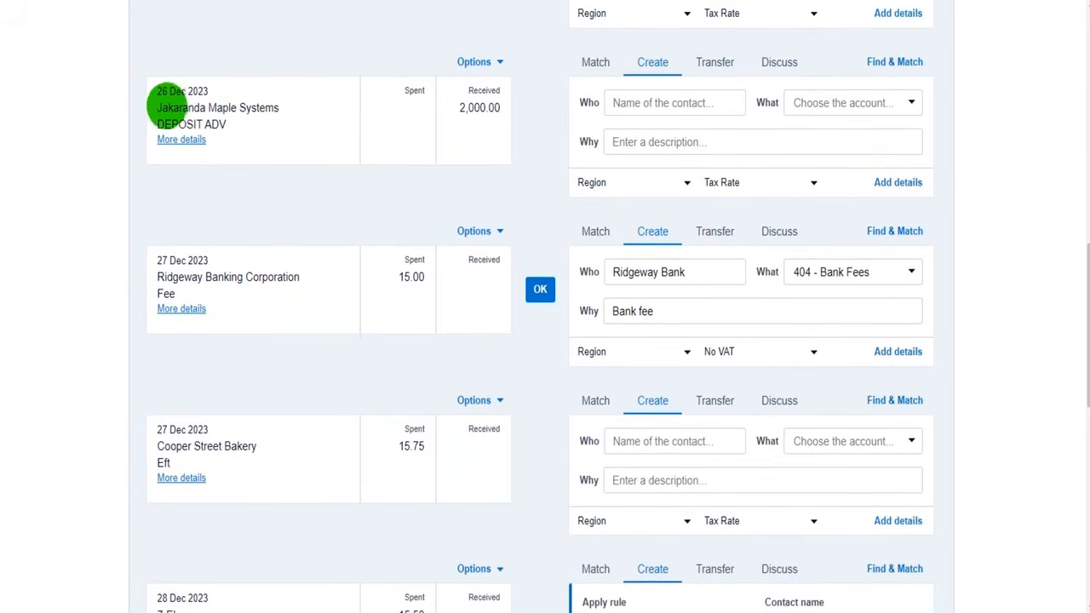
{"action": "left_click", "coordinate": [166, 105]}
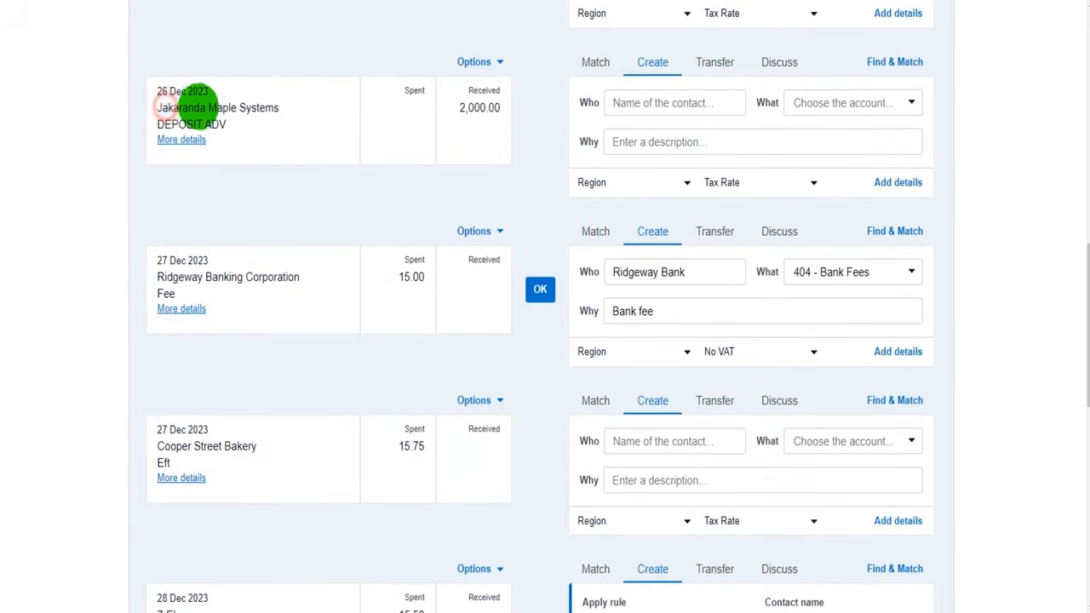
{"action": "scroll", "coordinate": [217, 139], "scroll_direction": "up", "scroll_amount": 3}
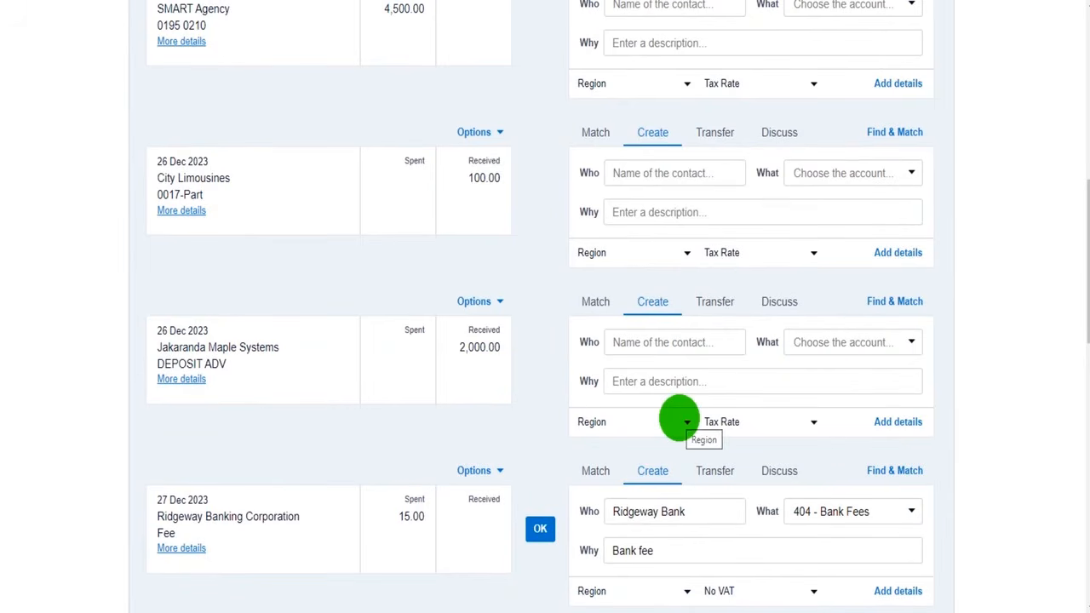
{"action": "scroll", "coordinate": [455, 405], "scroll_direction": "up", "scroll_amount": 4}
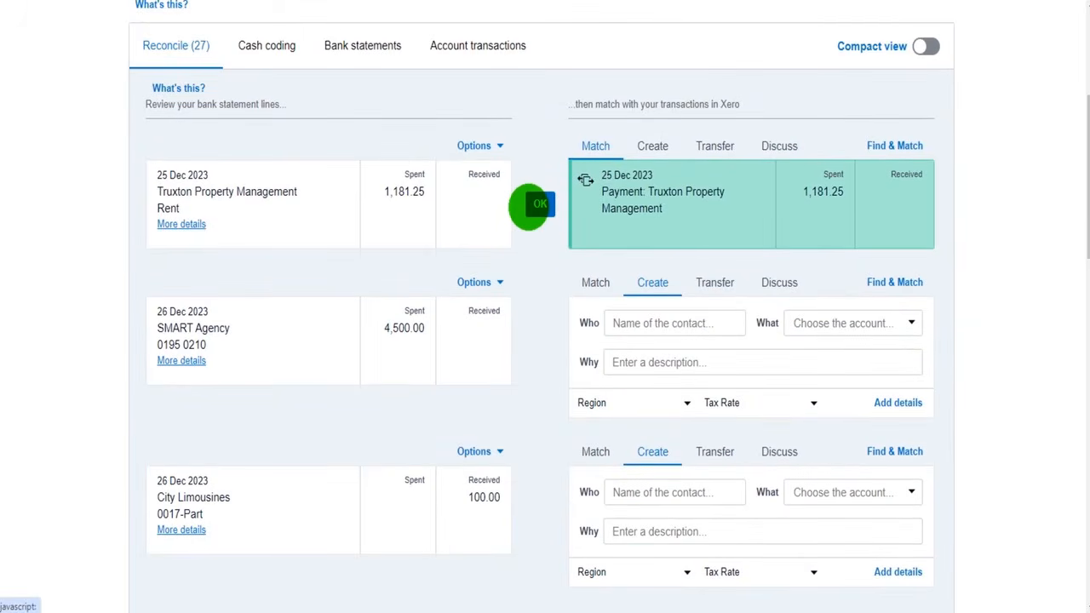
{"action": "scroll", "coordinate": [530, 205], "scroll_direction": "up", "scroll_amount": 4}
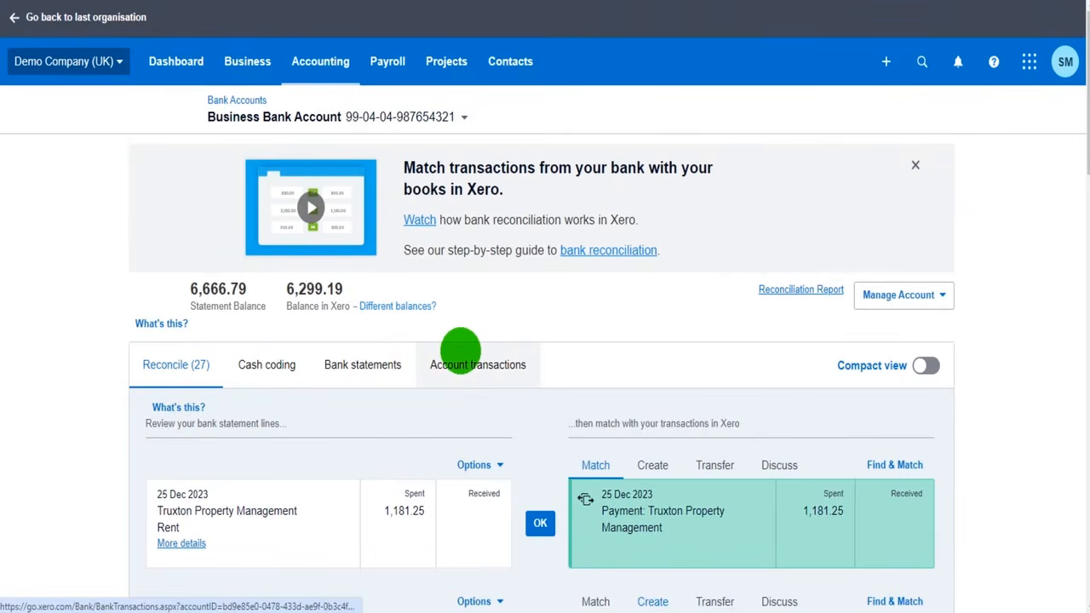